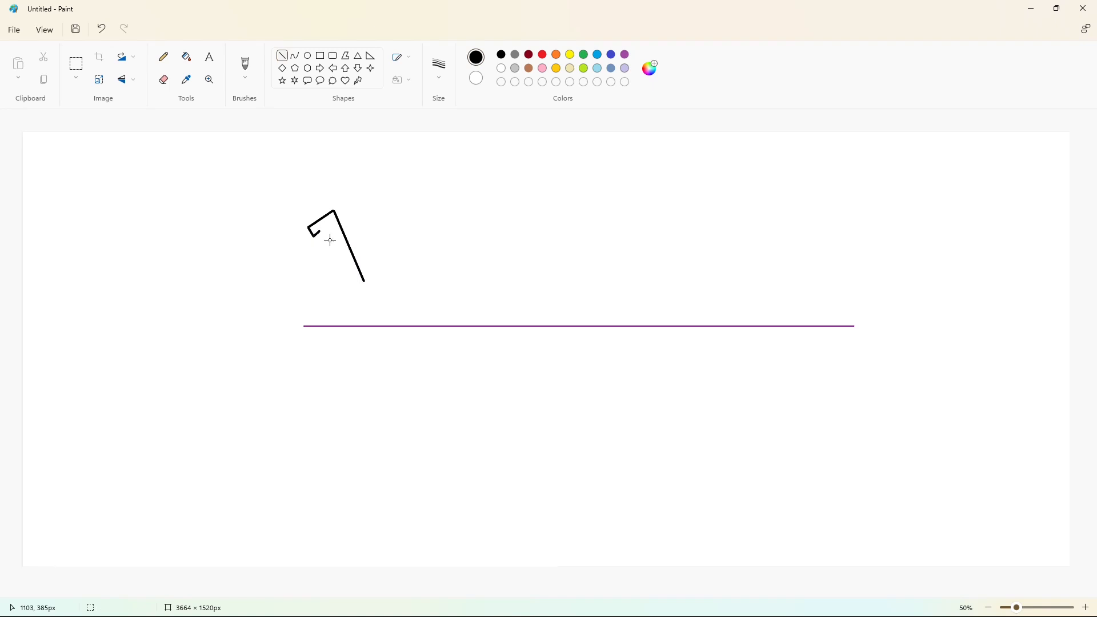
Draw the remaining straight outline edges of the block letter V and add a centre line inside each arm.
drag(366, 203, 365, 281)
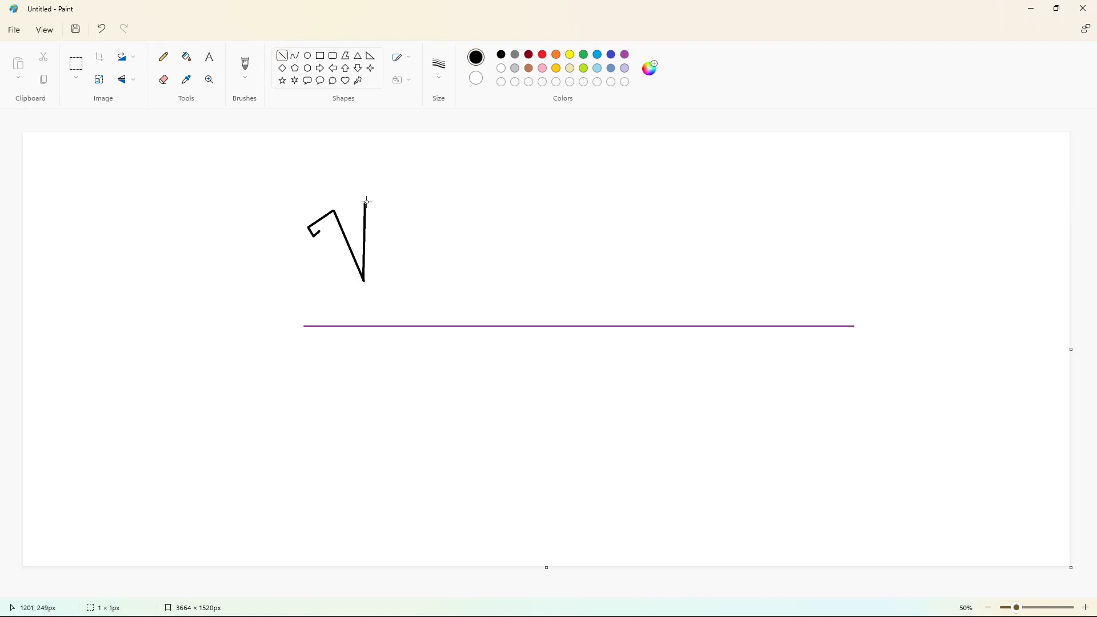
drag(319, 232, 356, 314)
drag(389, 202, 380, 313)
drag(330, 236, 361, 301)
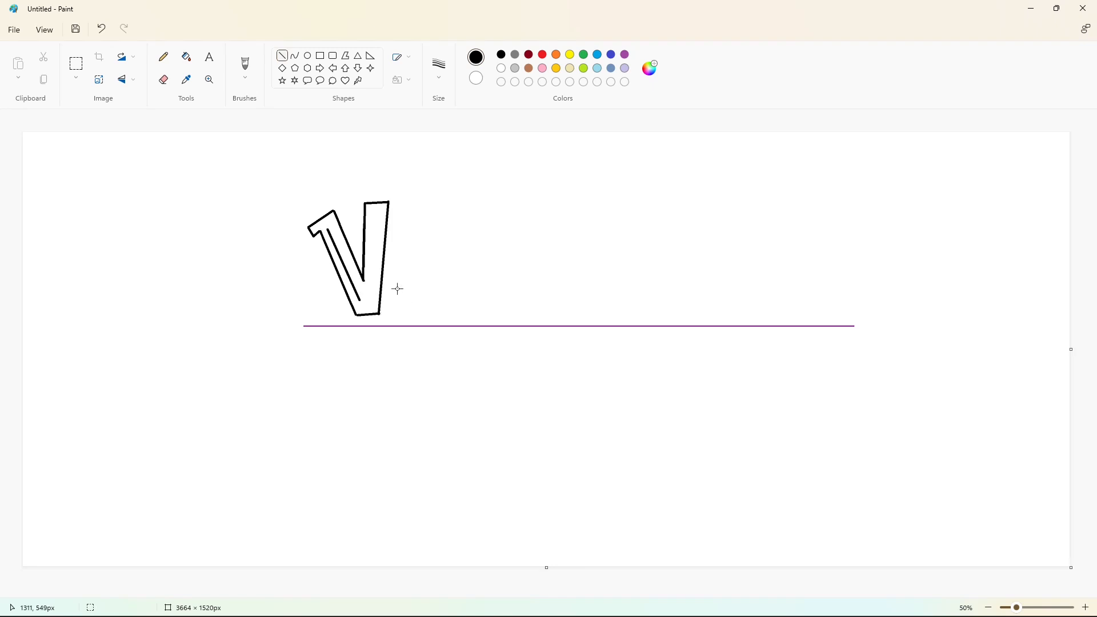
drag(375, 212, 371, 301)
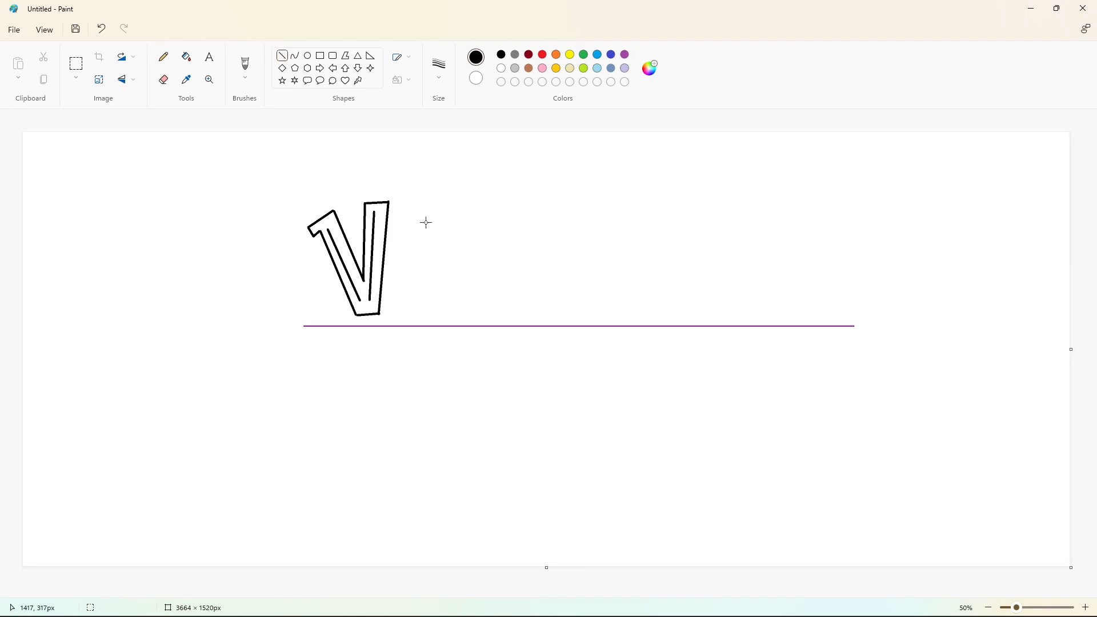
Outline a serifed block letter I beside the V, add its vertical centre line, and draw the C's short upper terminal edge.
drag(436, 203, 437, 203)
mouse_move(407, 222)
mouse_down()
mouse_move(406, 303)
mouse_move(423, 264)
mouse_move(428, 300)
mouse_move(401, 302)
mouse_up()
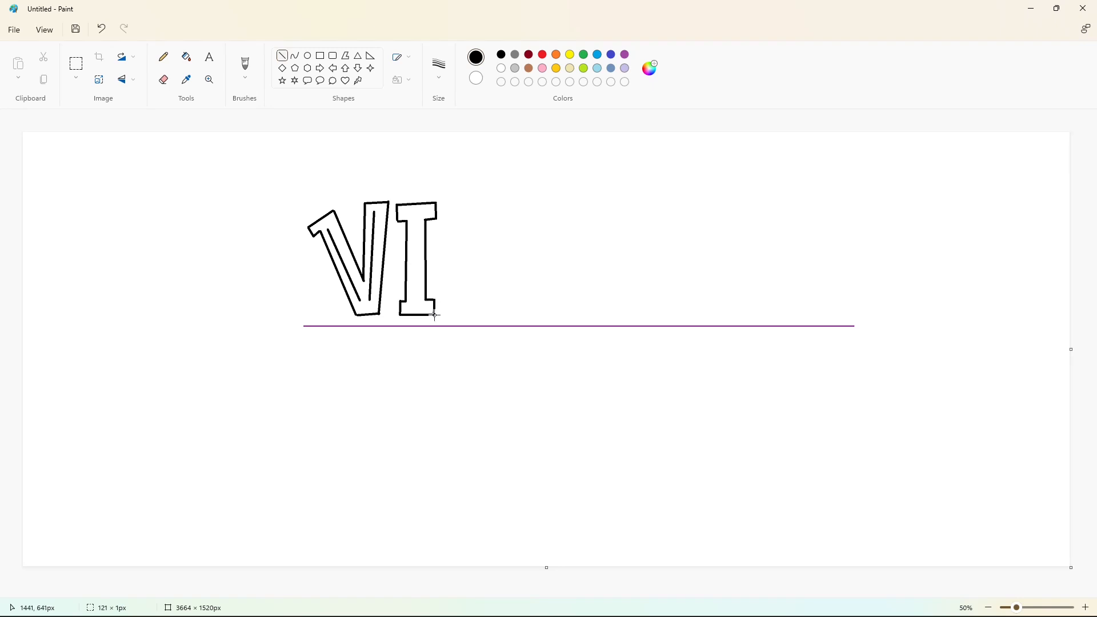
drag(416, 223, 416, 301)
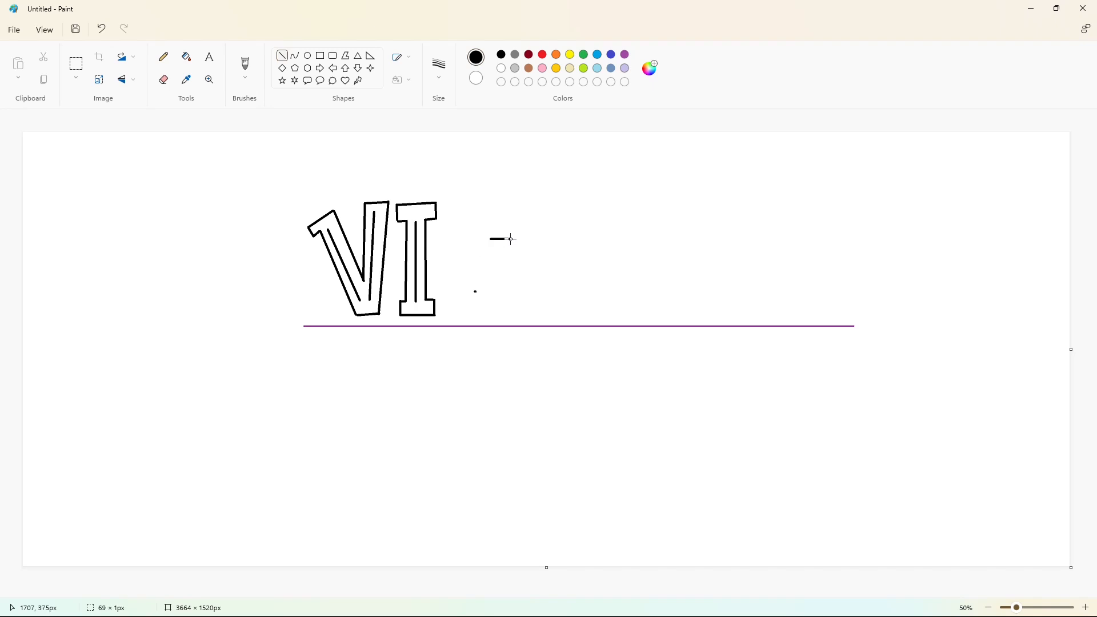
click(570, 245)
click(307, 56)
drag(447, 197, 513, 316)
key(ctrl+z)
click(295, 56)
drag(512, 240, 459, 205)
mouse_move(485, 223)
mouse_down()
mouse_move(511, 207)
mouse_move(482, 184)
mouse_move(565, 196)
mouse_up()
key(ctrl+z)
Draw the outer contour of the letter C with the Curve tool, from the upper terminal around to the lower terminal.
drag(513, 240, 479, 180)
click(478, 179)
drag(452, 213, 468, 312)
drag(455, 255, 436, 236)
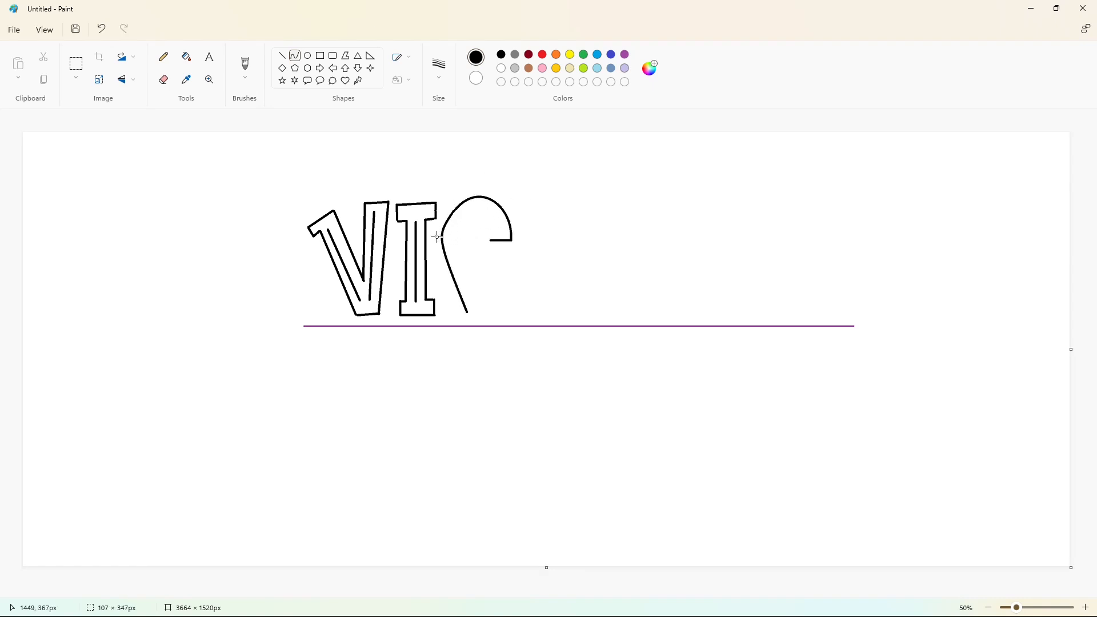
mouse_move(452, 291)
mouse_down()
mouse_move(440, 307)
mouse_move(512, 274)
mouse_move(495, 318)
mouse_move(518, 305)
mouse_up()
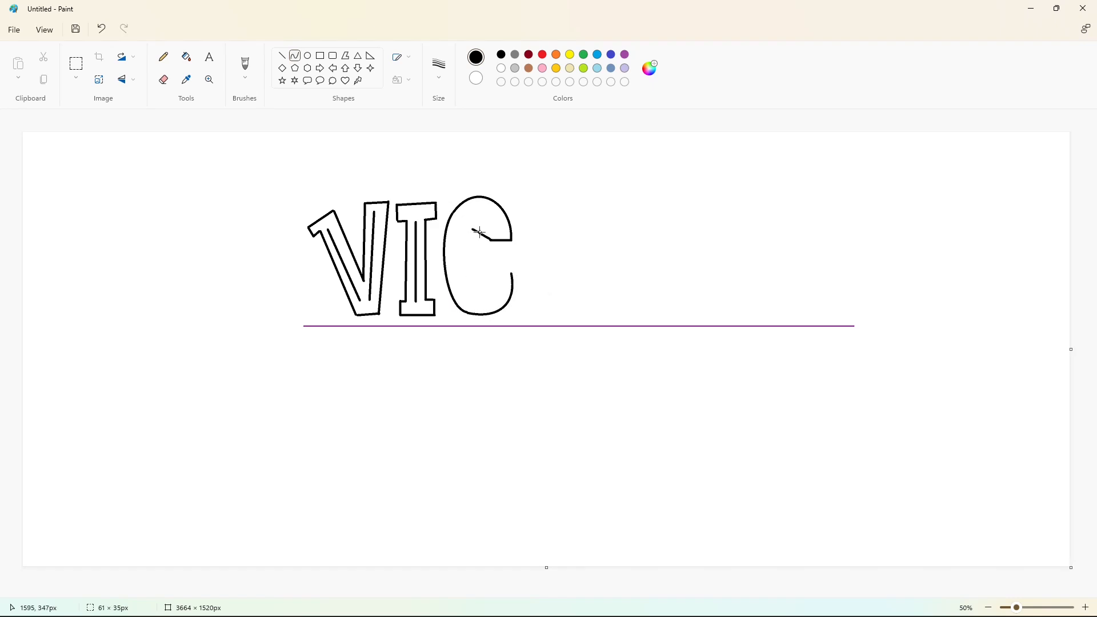
Draw the small curved arc at the upper end of the C's inner contour.
mouse_move(480, 233)
mouse_down()
mouse_move(476, 212)
mouse_move(479, 290)
mouse_move(466, 251)
mouse_move(470, 290)
mouse_up()
click(534, 223)
click(522, 267)
key(ctrl+z)
scroll(522, 267, up, 1)
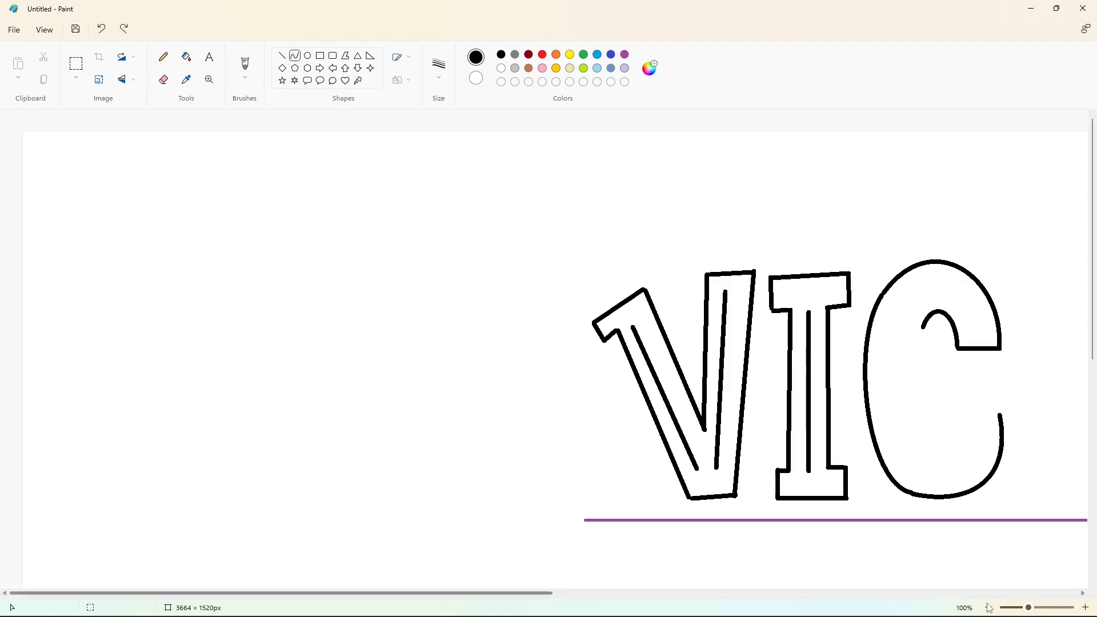
click(990, 608)
Continue the C's inner contour down to the lower terminal and close that terminal with a straight edge.
mouse_move(473, 229)
mouse_down()
mouse_move(482, 288)
mouse_move(468, 254)
mouse_move(473, 290)
mouse_move(511, 271)
mouse_up()
click(550, 273)
click(542, 278)
click(509, 203)
key(ctrl+z)
click(282, 56)
click(544, 272)
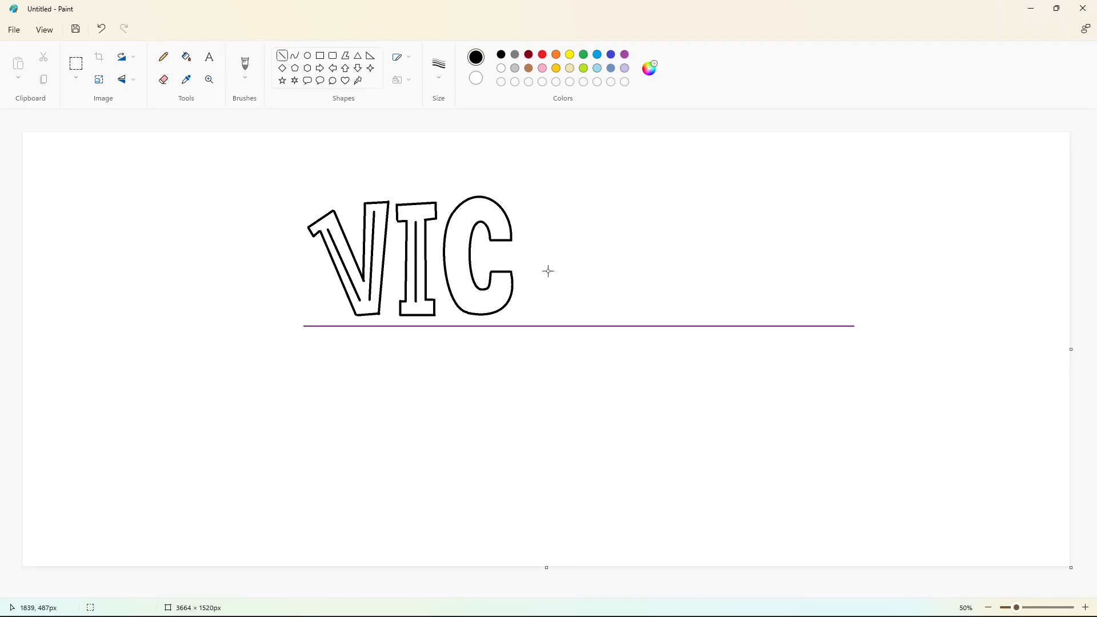
Draw the upper arc of a curved centre line inside the C, starting at its upper terminal.
click(295, 55)
drag(502, 230, 469, 215)
mouse_move(493, 217)
mouse_down()
mouse_move(480, 200)
mouse_move(464, 219)
mouse_move(496, 212)
mouse_up()
click(468, 215)
key(ctrl+z)
drag(480, 207, 473, 303)
click(464, 219)
Continue the C's curved centre line around the base to its lower terminal.
mouse_move(465, 247)
mouse_down()
mouse_move(456, 245)
mouse_move(456, 280)
mouse_move(502, 281)
mouse_move(494, 307)
mouse_up()
click(530, 275)
click(489, 316)
key(ctrl+z)
drag(498, 307, 501, 300)
click(575, 287)
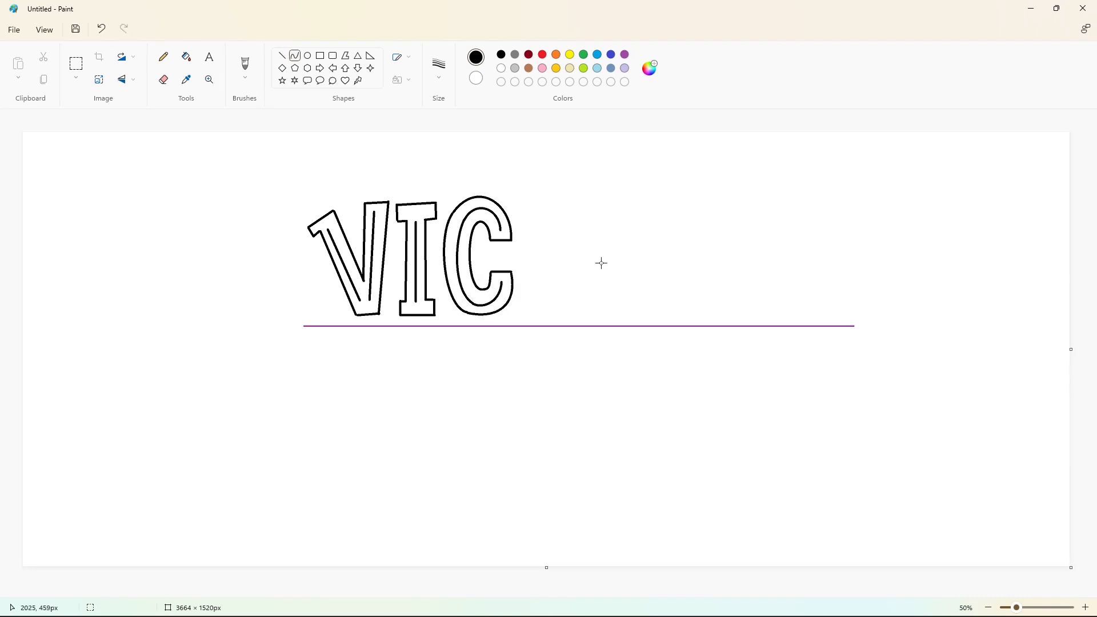
Outline the crossbar of a block letter T beside the C and the left edge of its stem with straight lines.
click(282, 55)
click(550, 219)
drag(528, 194, 593, 193)
mouse_move(594, 194)
mouse_down()
mouse_move(566, 220)
mouse_move(541, 220)
mouse_move(542, 311)
mouse_up()
click(524, 220)
click(568, 235)
click(568, 221)
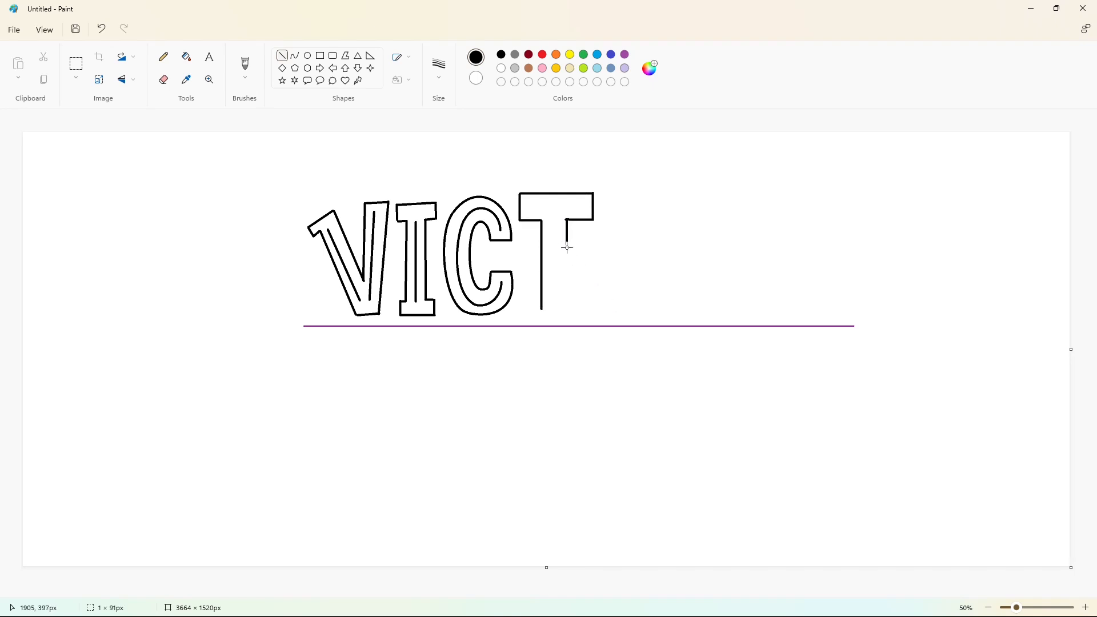
Complete the T's stem with its right edge and base, and add a vertical centre line inside it.
drag(567, 248, 568, 309)
click(595, 309)
click(622, 305)
drag(553, 223, 552, 300)
click(616, 304)
Draw a small triangle in the T's crossbar and paste two copies beside it to form an evenly spaced row.
click(358, 55)
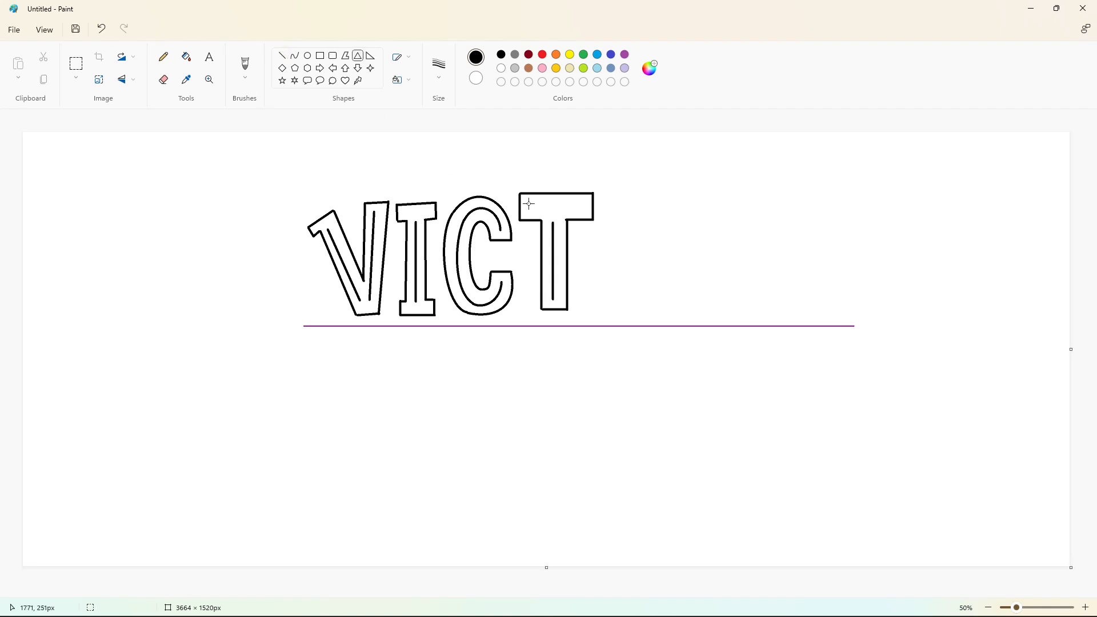
drag(528, 204, 541, 212)
click(76, 64)
key(ctrl+c)
key(ctrl+v)
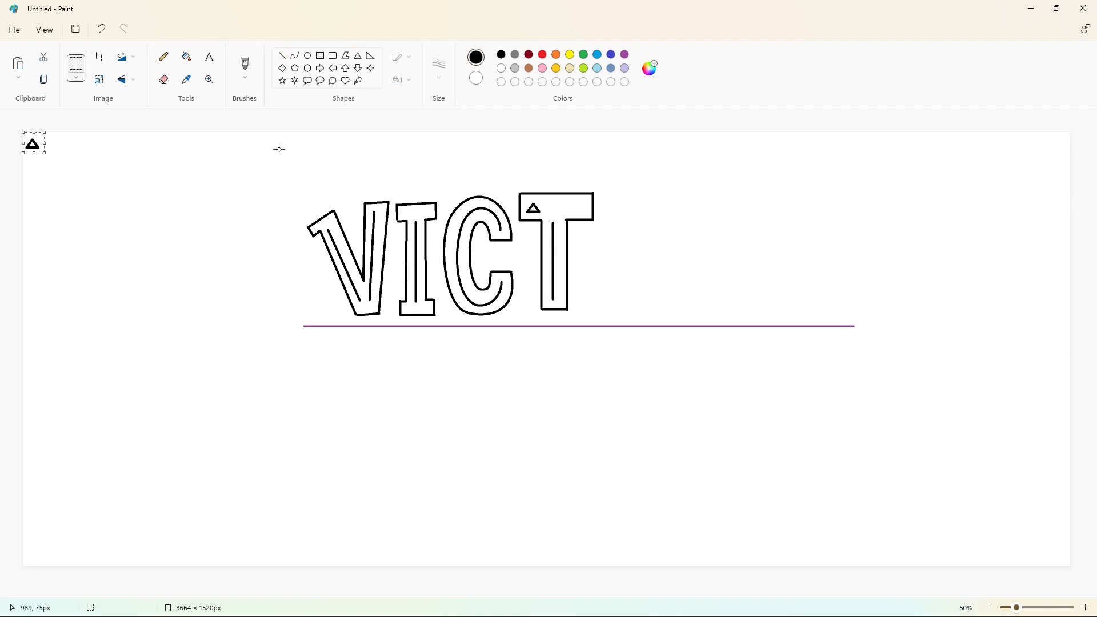
drag(32, 143, 557, 211)
key(Up)
key(Up)
key(Up)
key(Left)
key(Left)
key(ctrl+v)
mouse_move(33, 142)
mouse_down()
mouse_move(580, 208)
mouse_move(662, 310)
mouse_up()
Draw the letter O beside the T as a ring, with an outer circle about 290 × 300 px and a smaller inner circle.
click(307, 55)
drag(583, 267, 580, 268)
drag(621, 310, 621, 312)
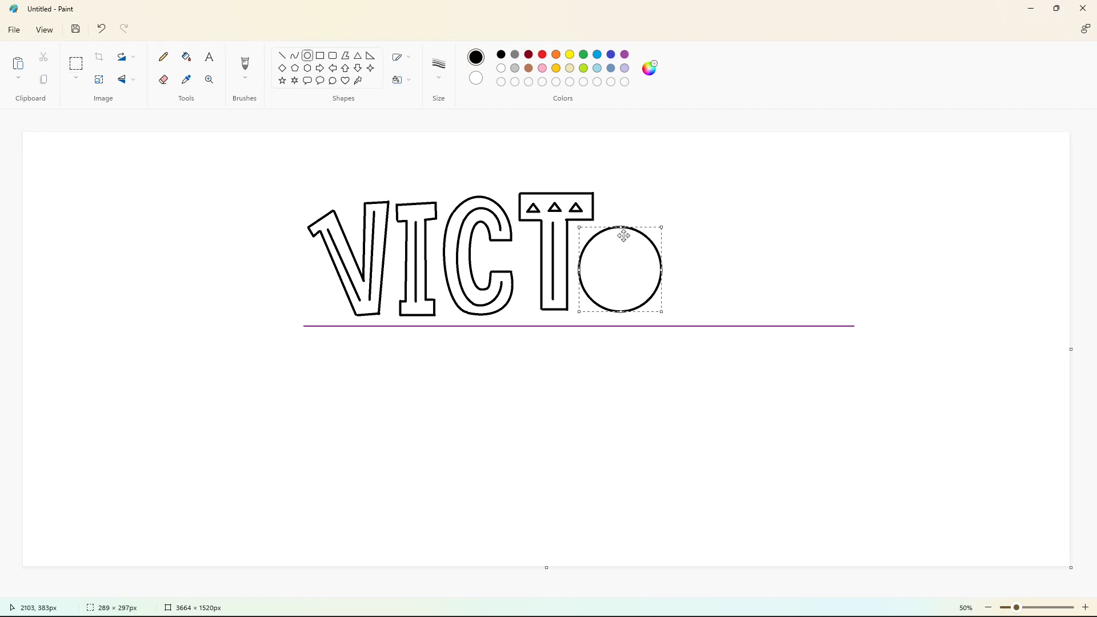
drag(621, 228, 622, 225)
mouse_move(579, 268)
mouse_down()
mouse_move(638, 293)
mouse_move(641, 267)
mouse_move(626, 244)
mouse_move(652, 260)
mouse_move(632, 248)
mouse_up()
click(718, 258)
click(708, 272)
Draw small triangles on the O's ring: an upright one at the top, an inverted one upper right, and one lower right.
click(358, 55)
click(659, 234)
click(346, 55)
click(705, 248)
double_click(651, 291)
click(458, 153)
Copy the O's top triangle, flip the copy vertically, and place it at the bottom of the ring.
click(76, 64)
key(ctrl+c)
key(ctrl+v)
click(126, 80)
click(127, 100)
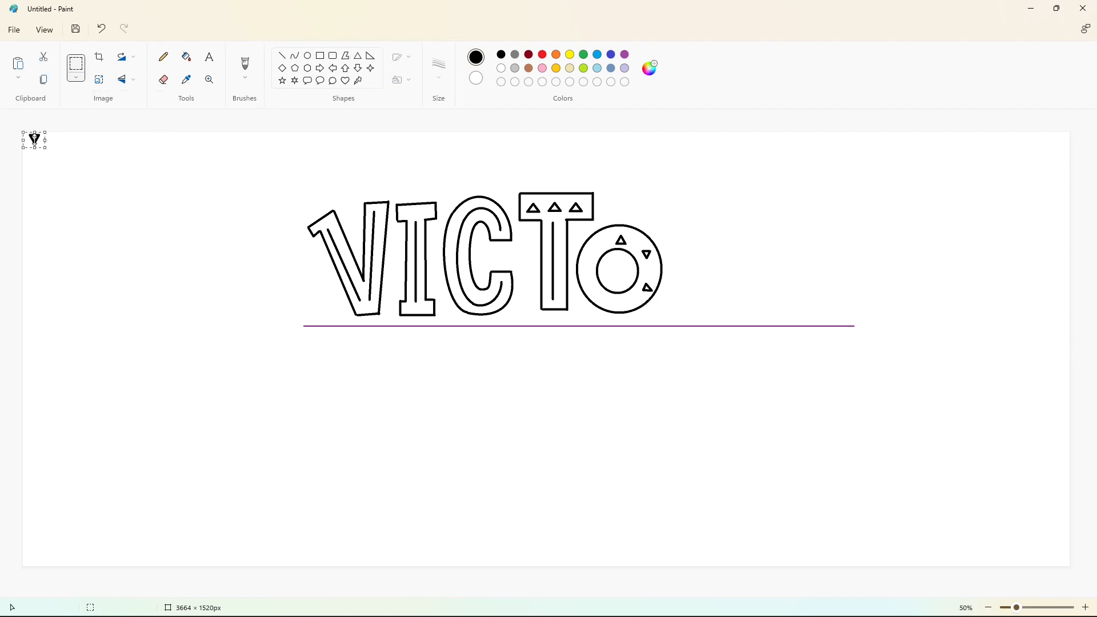
drag(64, 178, 12, 113)
key(ctrl+c)
key(ctrl+v)
drag(44, 155, 630, 320)
click(729, 305)
Copy the inverted triangle at the O's upper right and paste it on the ring's upper left.
drag(640, 246, 653, 263)
key(ctrl+c)
key(ctrl+v)
drag(30, 141, 593, 251)
click(56, 173)
key(ctrl+c)
key(ctrl+v)
click(698, 280)
Copy the O's lower-right triangle and place a horizontally flipped copy on the ring's lower left.
drag(641, 277, 659, 300)
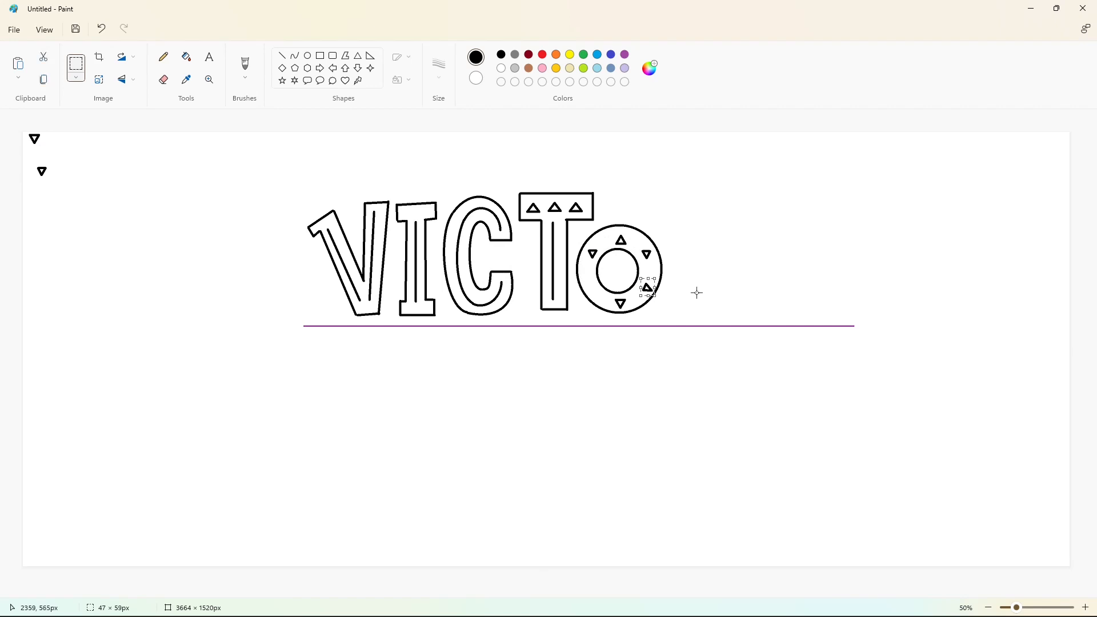
key(ctrl+c)
key(ctrl+v)
click(163, 80)
mouse_move(50, 141)
mouse_down()
mouse_move(66, 142)
mouse_move(34, 118)
mouse_up()
click(77, 66)
drag(104, 156, 587, 292)
key(ctrl+c)
key(ctrl+v)
click(126, 79)
click(127, 119)
click(747, 291)
Start the letter R beside the O with its upper-left serif, the stem's left edge, and the large outer bowl curve.
click(282, 55)
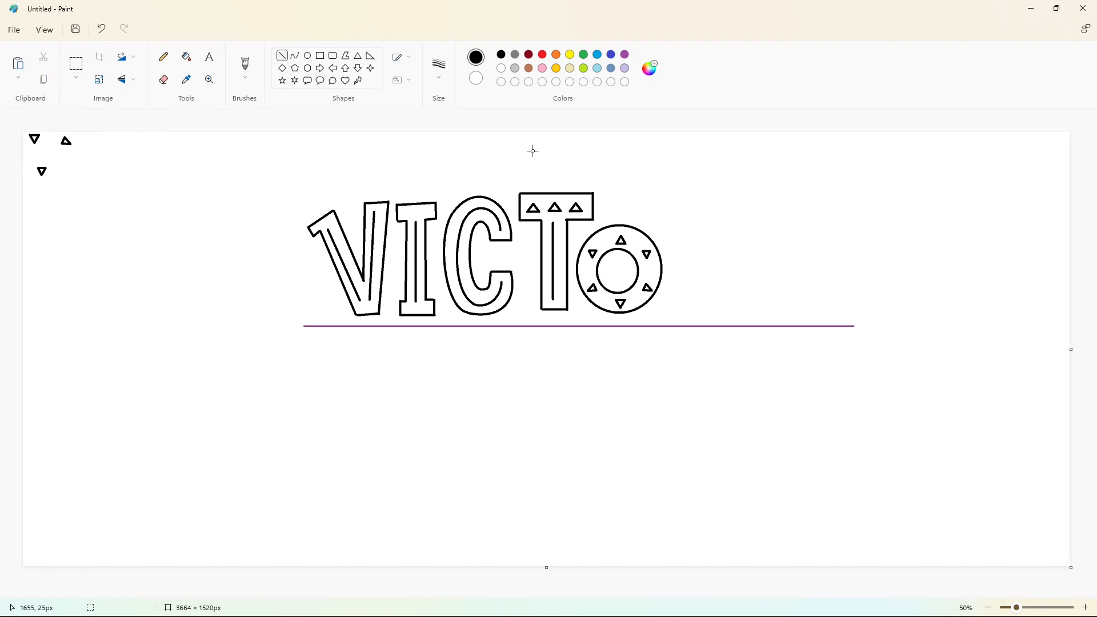
mouse_move(646, 198)
mouse_down()
mouse_move(652, 216)
mouse_move(668, 216)
mouse_up()
click(689, 219)
drag(670, 215, 672, 310)
click(762, 295)
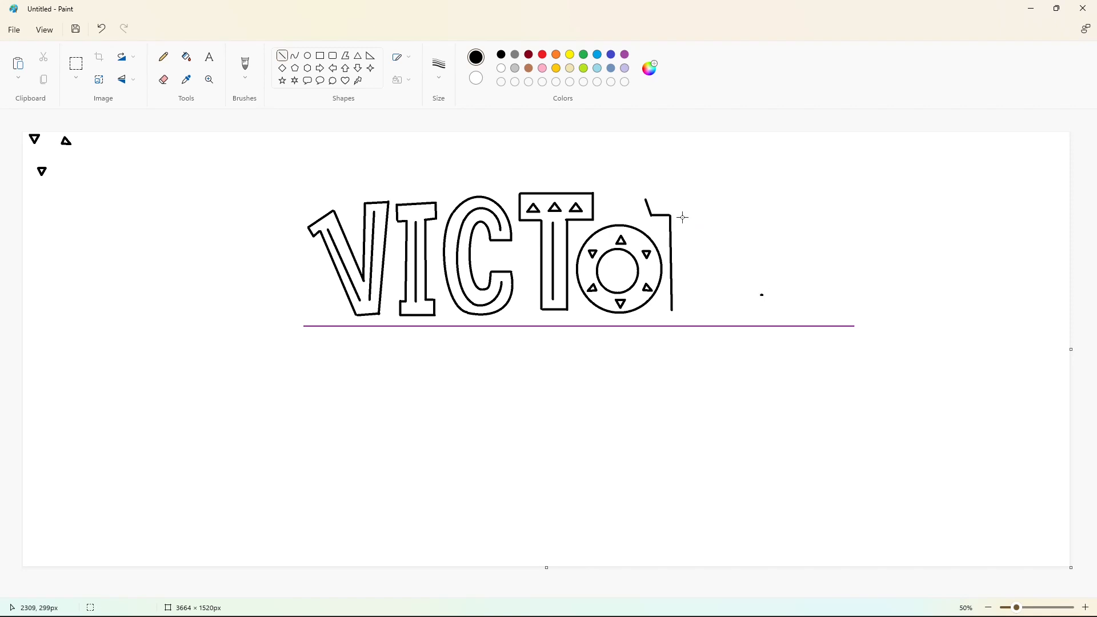
click(299, 61)
drag(646, 198, 725, 277)
drag(728, 198, 760, 243)
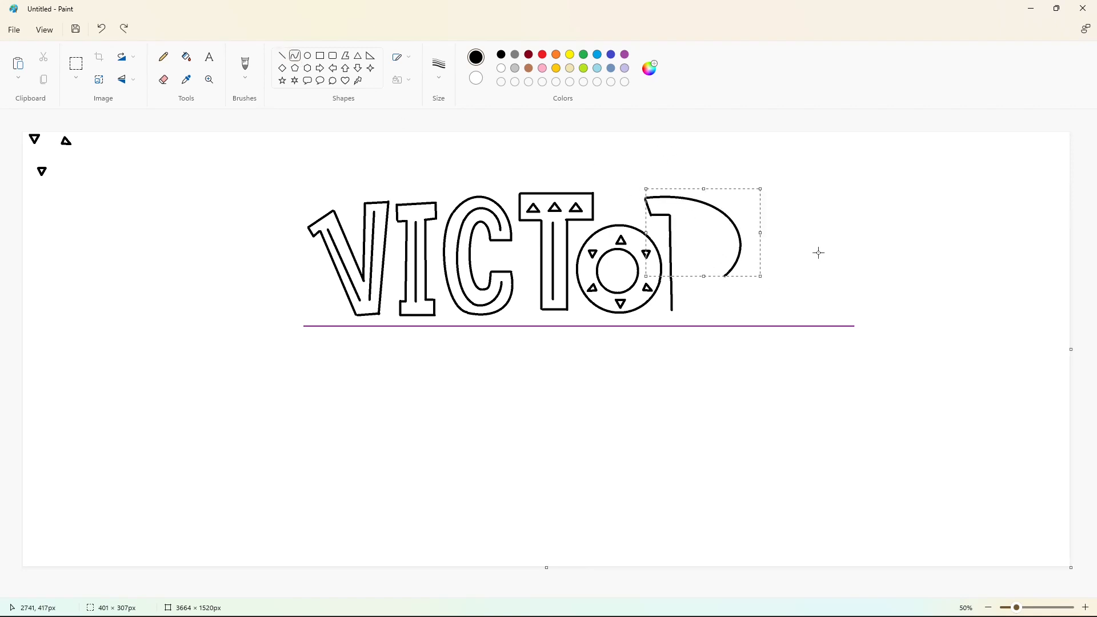
Draw the R's stem base and diagonal leg with straight lines to close its outer outline.
click(282, 55)
mouse_move(726, 277)
mouse_down()
mouse_move(745, 304)
mouse_move(729, 316)
mouse_move(695, 286)
mouse_move(695, 310)
mouse_up()
click(785, 301)
click(768, 286)
click(781, 279)
click(808, 307)
Draw the R's inner opening with a vertical straight edge and a curved right side.
drag(693, 220, 695, 265)
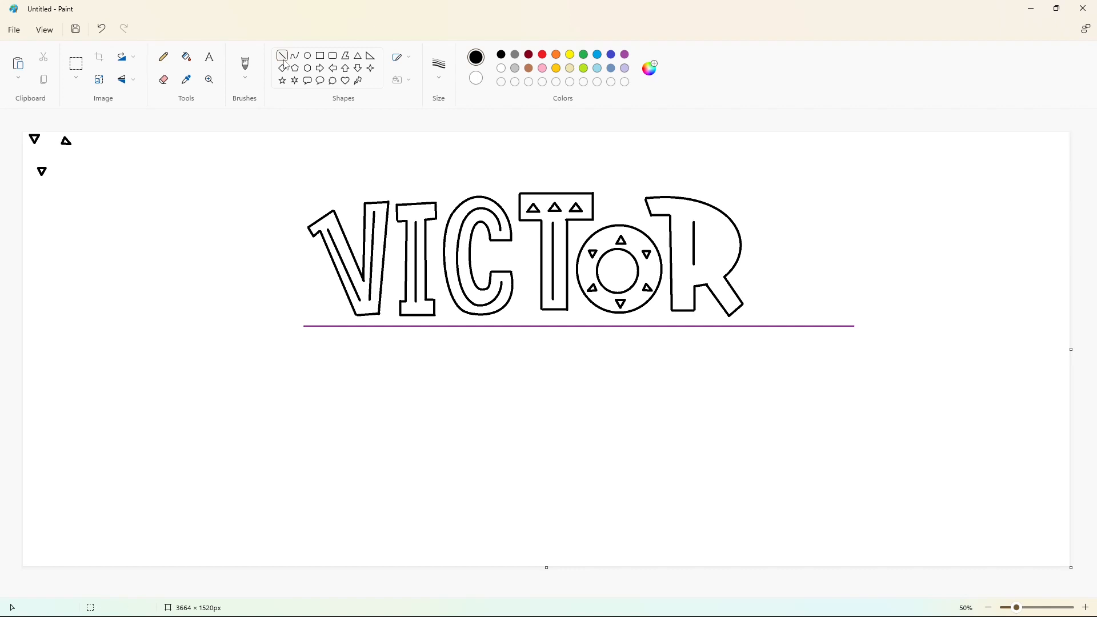
click(722, 234)
click(720, 260)
click(790, 260)
Add centre lines inside the R: a curve along the bowl and straight lines in the stem and diagonal leg.
drag(706, 214, 713, 269)
click(730, 234)
click(737, 254)
click(282, 56)
mouse_move(680, 218)
mouse_down()
mouse_move(683, 301)
mouse_move(737, 311)
mouse_up()
click(811, 300)
click(770, 287)
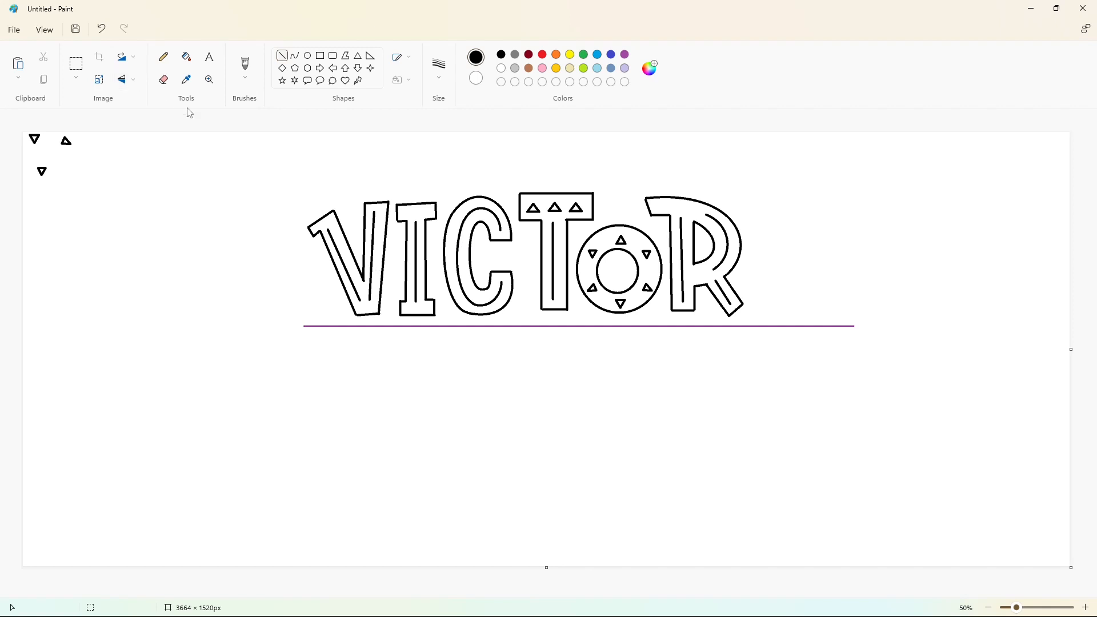
Add straight depth lines to the right of and below the V's edges to give it a 3D block look.
click(352, 226)
click(336, 211)
drag(352, 222, 362, 264)
click(416, 255)
drag(405, 228, 389, 315)
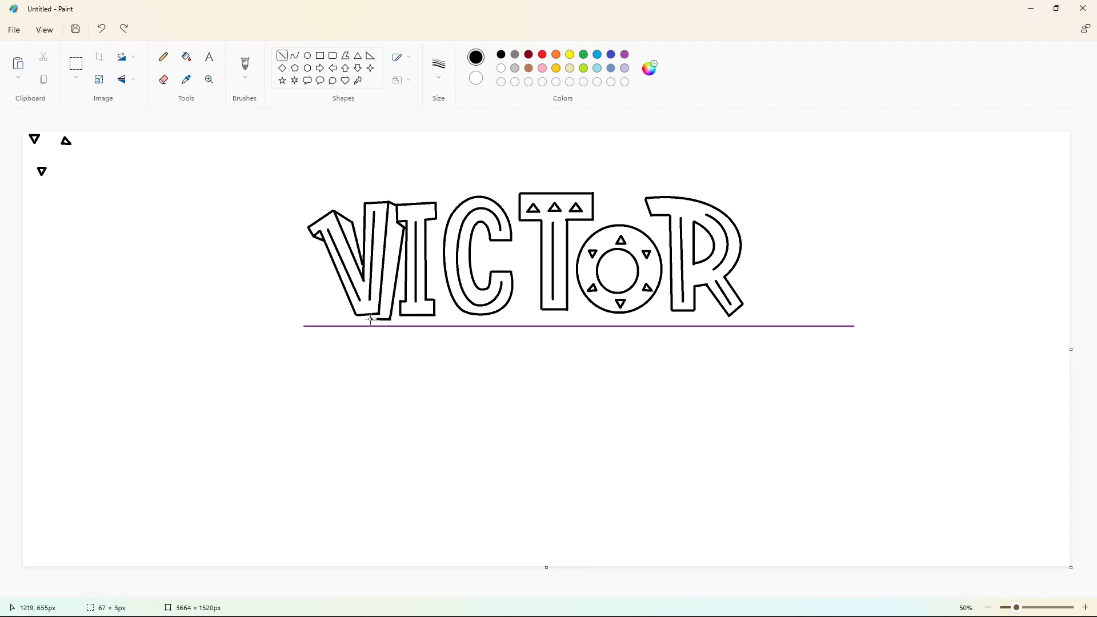
click(372, 318)
Add matching 3D depth lines along the right side and base of the letter I.
mouse_move(436, 203)
mouse_down()
mouse_move(452, 212)
mouse_move(439, 303)
mouse_move(441, 290)
mouse_move(448, 319)
mouse_move(407, 319)
mouse_up()
click(475, 218)
click(488, 310)
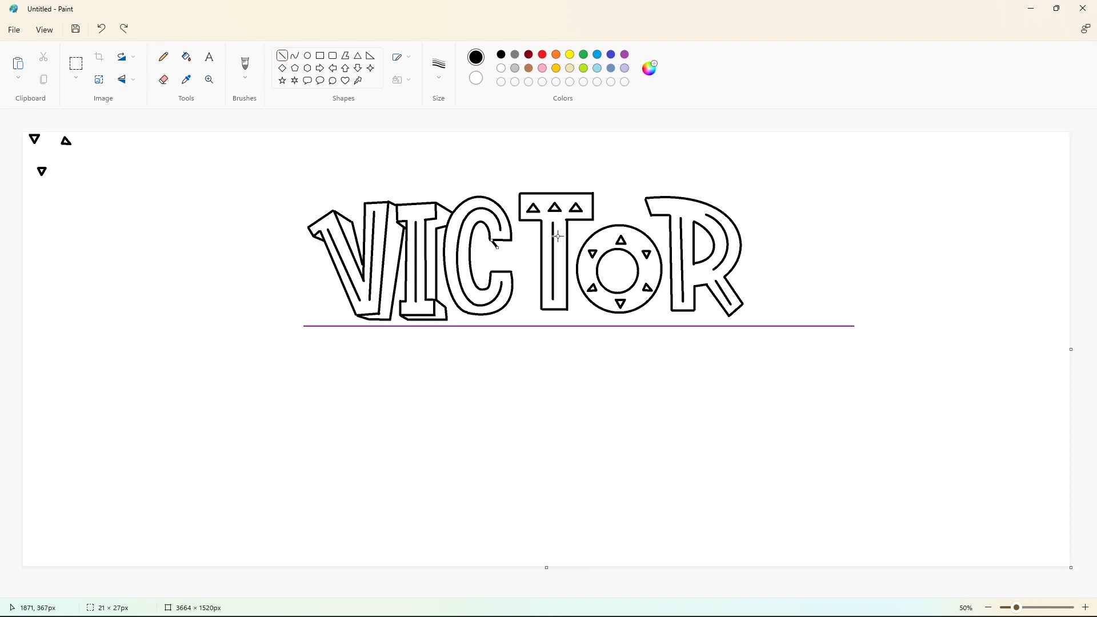
Add 3D depth edges to the C's upper terminal, outer upper curve and inner left side.
click(499, 248)
click(295, 55)
mouse_move(520, 247)
mouse_down()
mouse_move(489, 197)
mouse_move(509, 211)
mouse_move(518, 199)
mouse_move(481, 289)
mouse_up()
click(562, 202)
mouse_move(487, 252)
mouse_down()
mouse_move(477, 225)
mouse_move(472, 249)
mouse_up()
click(524, 252)
click(283, 55)
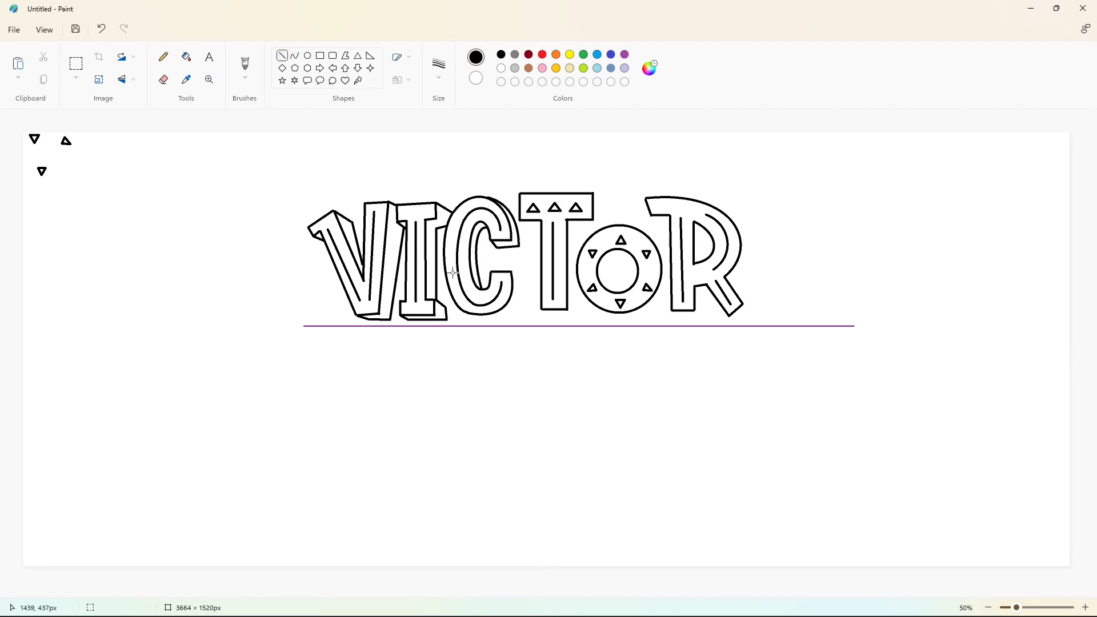
Draw the curved 3D depth edge around the C's lower terminal and base.
click(295, 57)
mouse_move(519, 280)
mouse_down()
mouse_move(458, 305)
mouse_move(493, 320)
mouse_move(516, 306)
mouse_move(446, 274)
mouse_move(456, 317)
mouse_up()
click(553, 308)
click(581, 308)
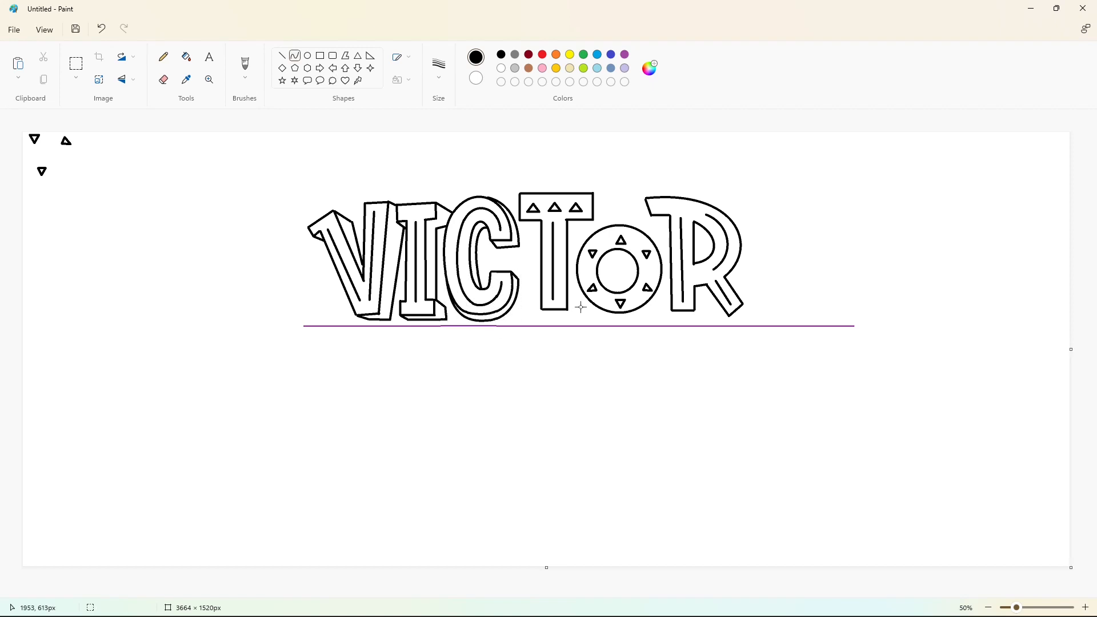
Add straight 3D depth edges along the left side and base of the T's crossbar and stem.
click(283, 55)
click(568, 197)
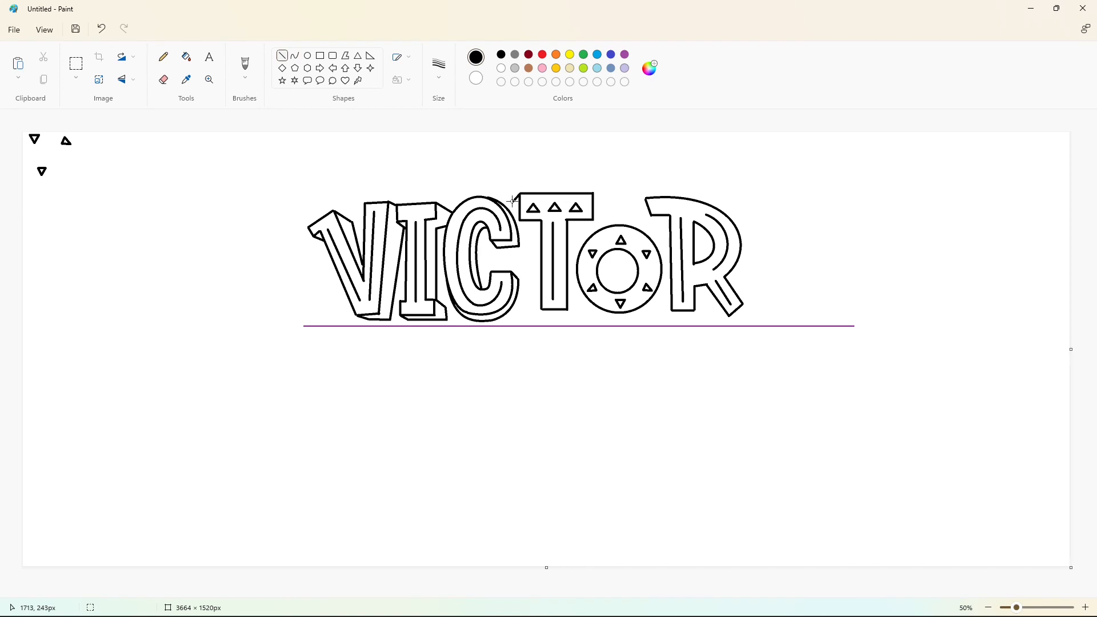
click(519, 230)
drag(534, 236, 536, 316)
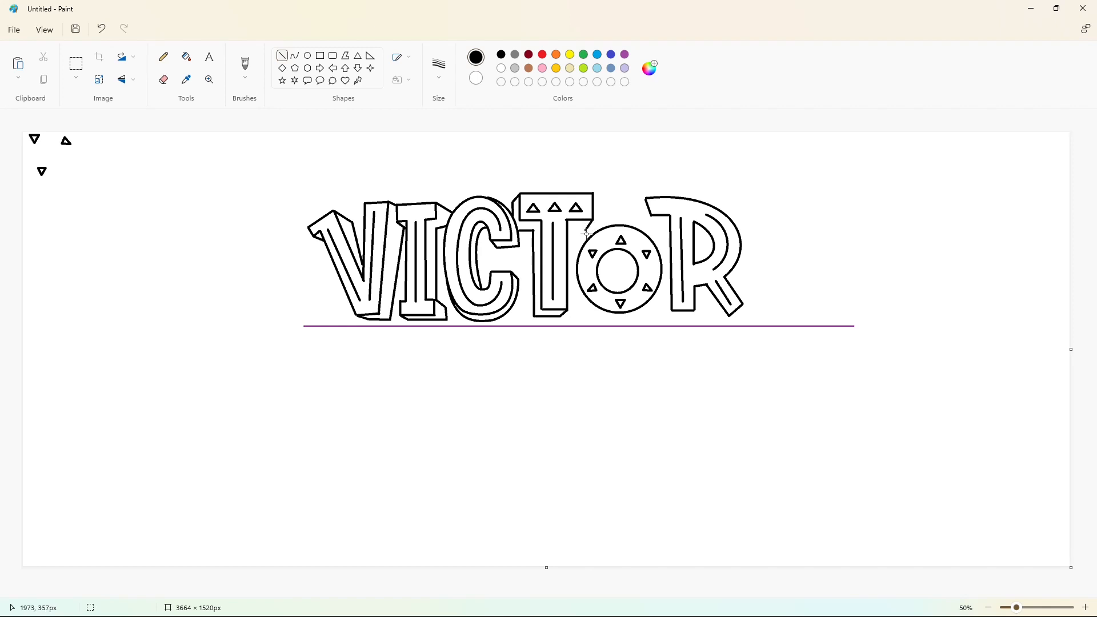
click(612, 232)
Draw curved 3D depth edges inside the O's central hole and around its outer left and lower sides.
click(295, 56)
drag(600, 259, 633, 287)
click(623, 255)
click(637, 265)
click(674, 274)
mouse_move(594, 233)
mouse_down()
mouse_move(568, 266)
mouse_move(655, 295)
mouse_up()
click(571, 237)
click(570, 252)
click(644, 250)
drag(597, 294, 574, 321)
click(629, 338)
click(654, 361)
Add straight 3D depth edges to the R's upper-left tip, stem and diagonal leg.
click(282, 56)
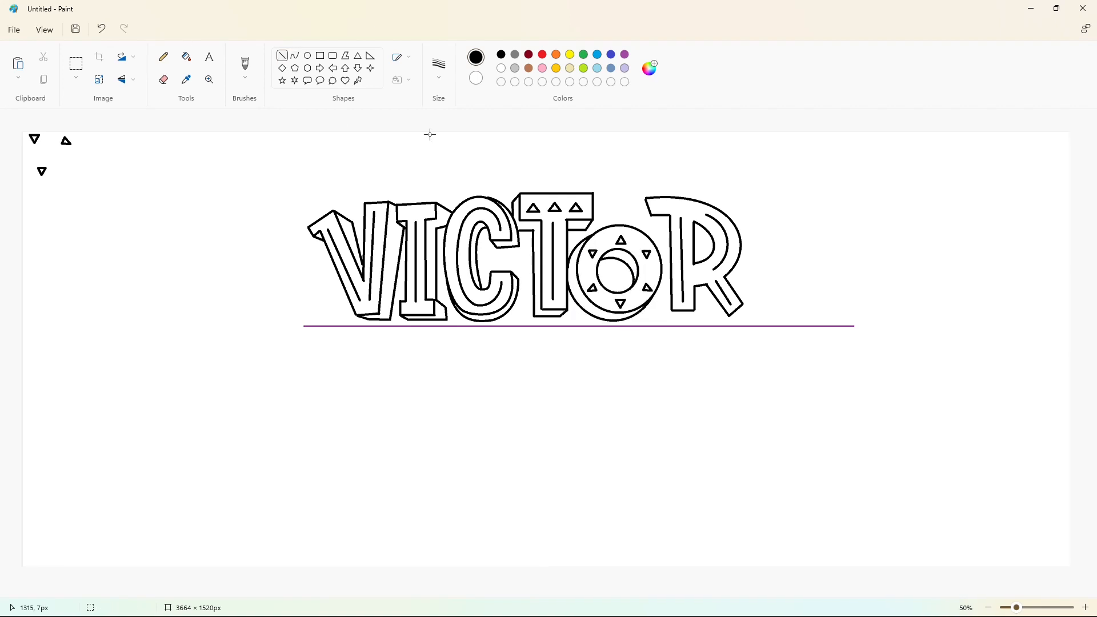
mouse_move(643, 199)
mouse_down()
mouse_move(659, 226)
mouse_move(661, 307)
mouse_move(729, 317)
mouse_up()
click(680, 225)
click(759, 303)
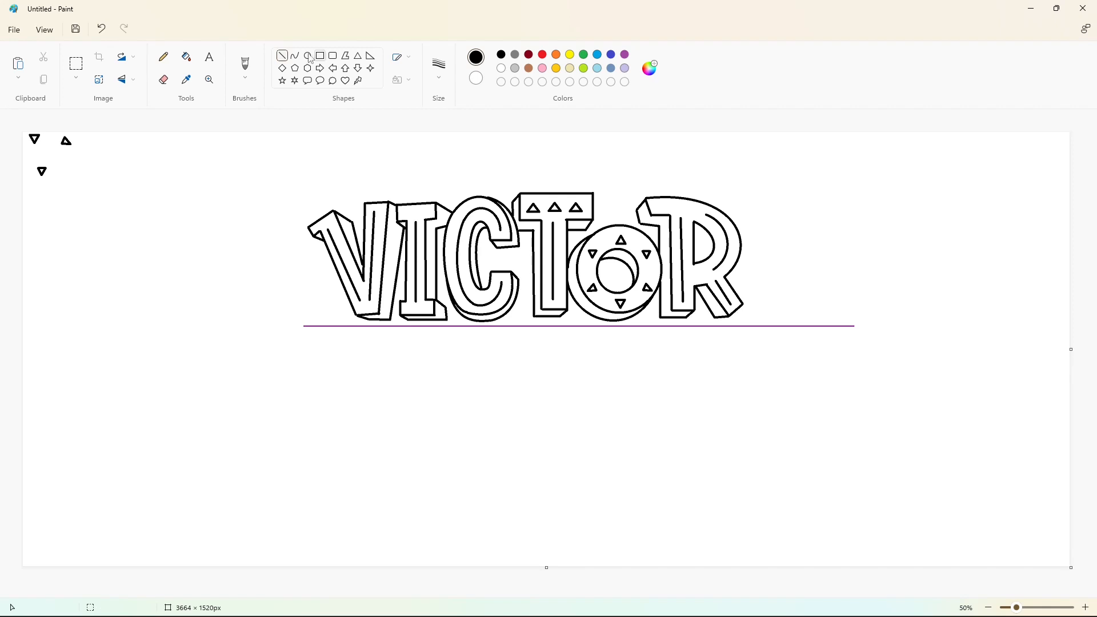
Draw a curved depth edge inside the hole of the R's bowl.
click(295, 56)
drag(694, 239, 702, 261)
click(701, 243)
click(784, 263)
Draw a small block letter A below the purple baseline and paint out its stray inner lines in white.
click(282, 55)
mouse_move(501, 338)
mouse_down()
mouse_move(489, 369)
mouse_move(512, 366)
mouse_move(502, 347)
mouse_move(505, 362)
mouse_up()
key(ctrl+z)
key(ctrl+z)
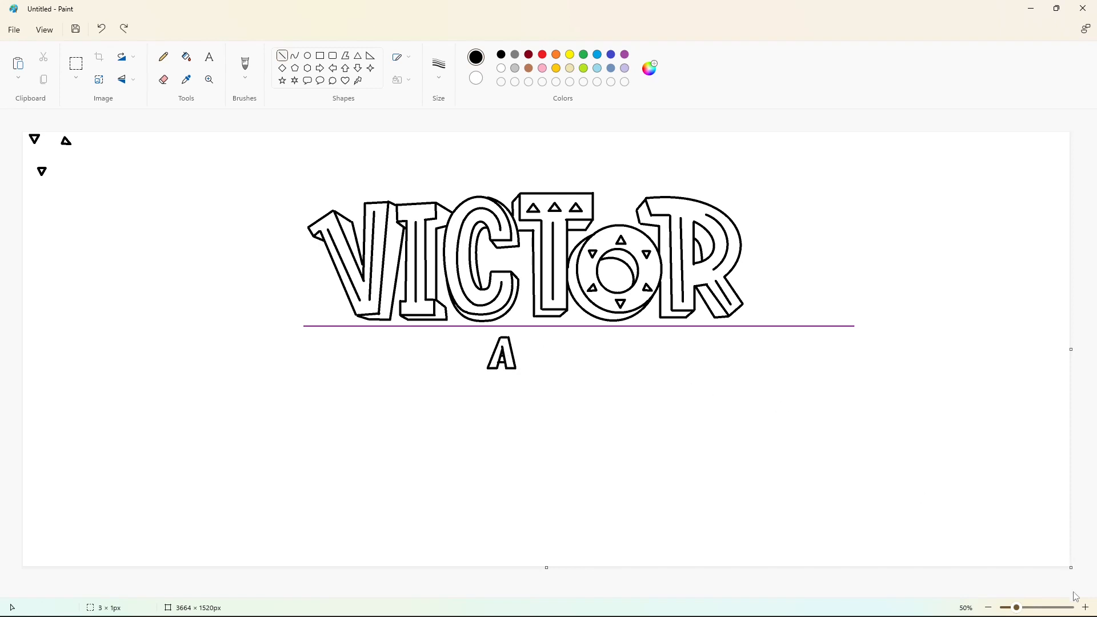
click(1085, 607)
mouse_move(794, 594)
mouse_down()
mouse_move(657, 563)
mouse_move(750, 563)
mouse_up()
scroll(525, 288, up, 2)
click(501, 68)
drag(530, 346, 534, 346)
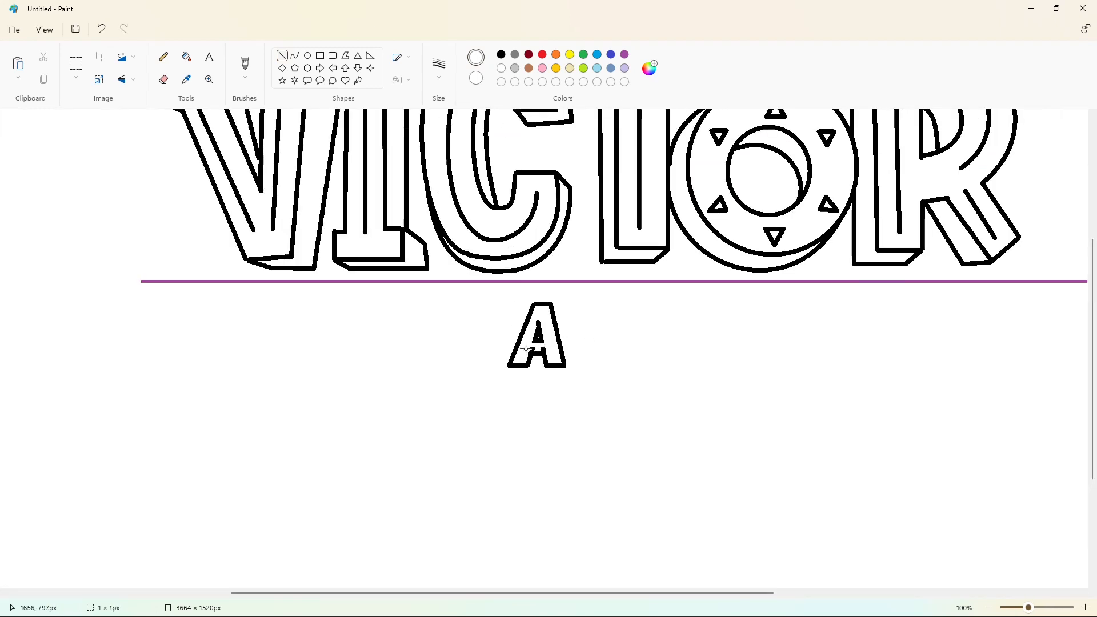
scroll(781, 440, down, 1)
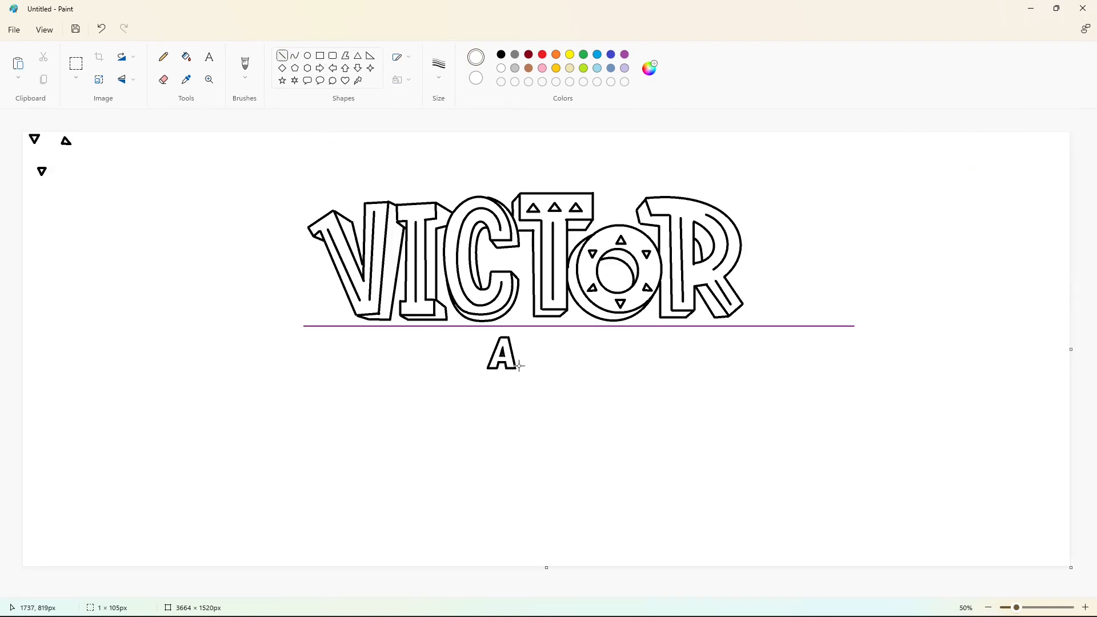
Draw small black block letters N and D beside the A to complete the word AND.
click(501, 54)
mouse_move(536, 353)
mouse_down()
mouse_move(536, 337)
mouse_move(543, 369)
mouse_move(553, 345)
mouse_move(552, 369)
mouse_move(566, 369)
mouse_move(551, 370)
mouse_move(559, 346)
mouse_up()
click(599, 368)
click(295, 55)
click(583, 337)
click(578, 370)
click(282, 56)
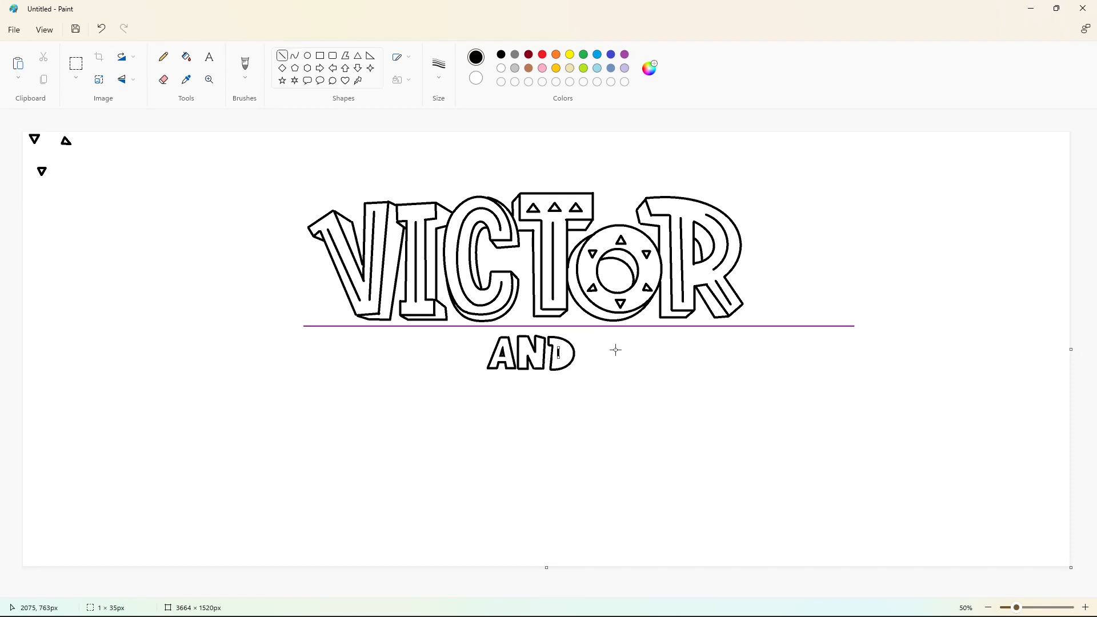
click(294, 56)
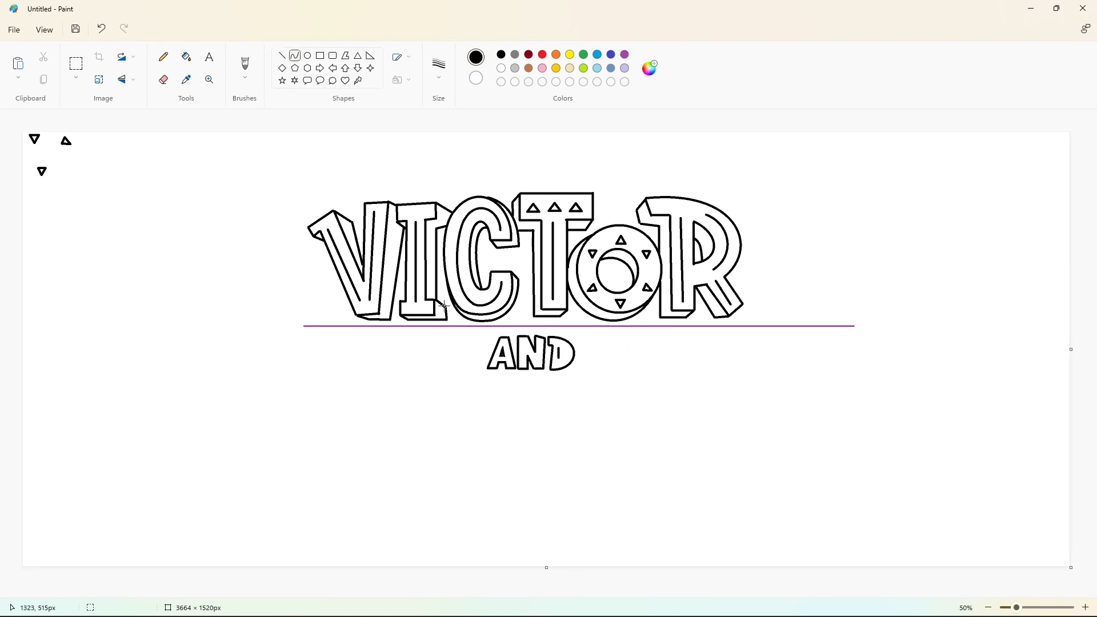
click(566, 350)
Draw a snake head facing left below the V, with a rounded crown, snout and open toothed mouth.
drag(338, 350, 314, 345)
click(338, 330)
click(322, 326)
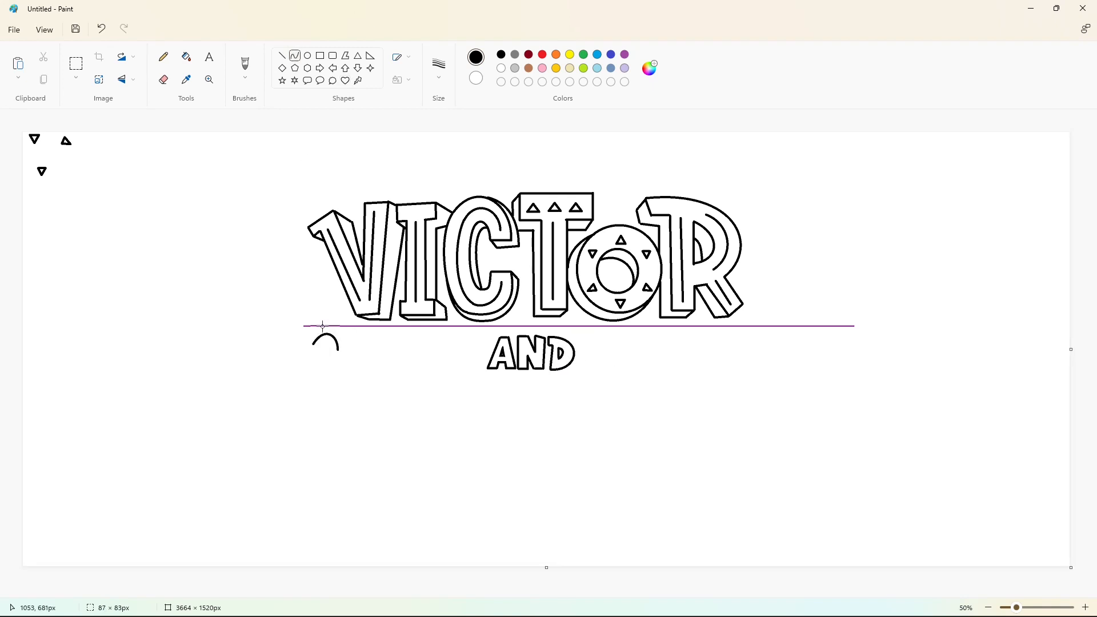
click(300, 346)
click(282, 56)
drag(314, 356, 316, 357)
click(295, 55)
drag(331, 359, 332, 365)
Draw the snake's zigzag body from the head towards AND and close its tail with a small end cap.
click(282, 55)
mouse_move(309, 365)
mouse_down()
mouse_move(341, 372)
mouse_move(355, 344)
mouse_move(393, 352)
mouse_move(413, 340)
mouse_up()
key(ctrl+z)
mouse_move(340, 372)
mouse_down()
mouse_move(363, 357)
mouse_move(383, 369)
mouse_move(467, 340)
mouse_up()
drag(416, 357, 476, 350)
click(467, 340)
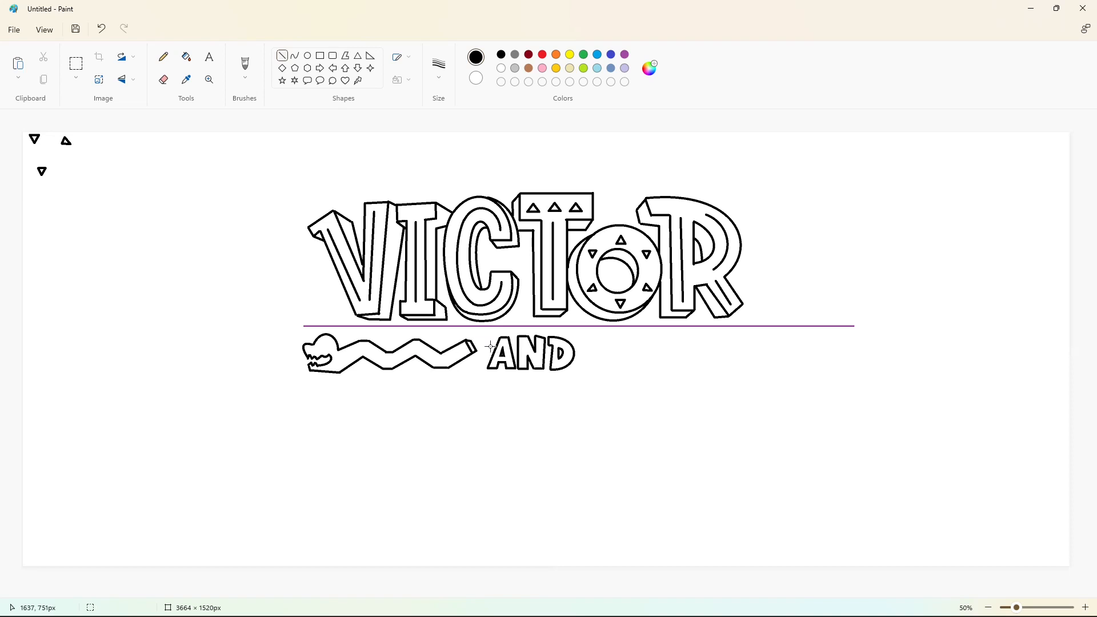
Add a second curve behind the snake's crown and draw its round eye.
click(294, 55)
double_click(342, 336)
click(377, 331)
mouse_move(342, 346)
mouse_down()
mouse_move(322, 347)
mouse_move(386, 361)
mouse_move(412, 347)
mouse_move(438, 366)
mouse_move(467, 346)
mouse_up()
click(308, 55)
click(356, 347)
Draw the V-shaped mark in the snake's eye and an inner zigzag line along its body.
click(282, 56)
click(345, 336)
click(357, 337)
click(382, 350)
click(429, 366)
click(446, 346)
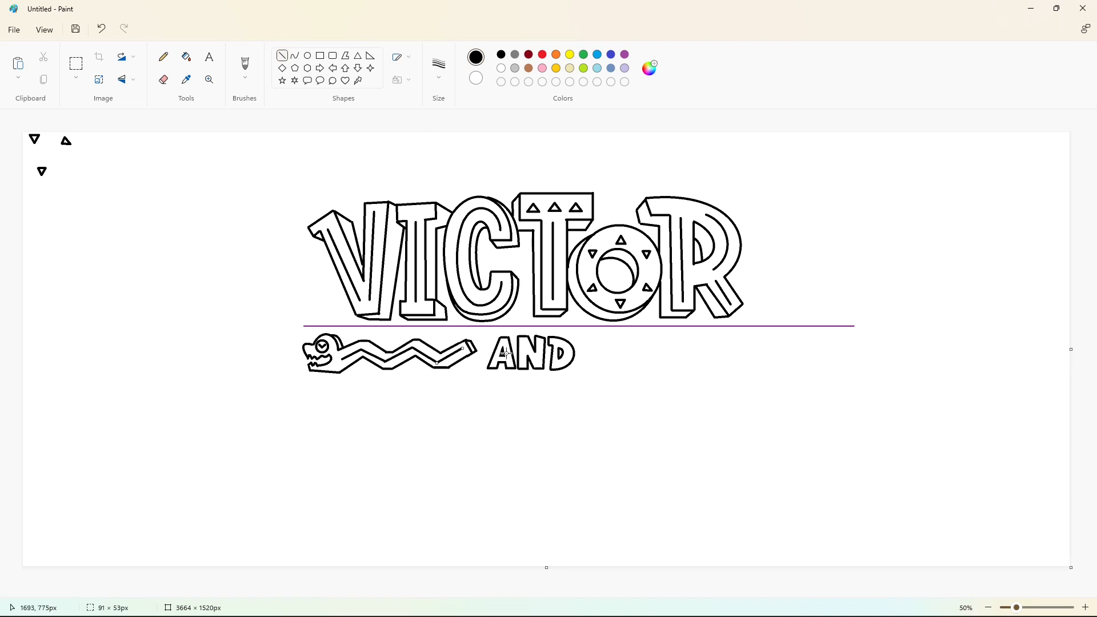
Copy the snake, flip the copy horizontally and place it on the other side of AND.
click(83, 66)
drag(275, 331, 482, 389)
key(ctrl+c)
key(ctrl+v)
click(126, 80)
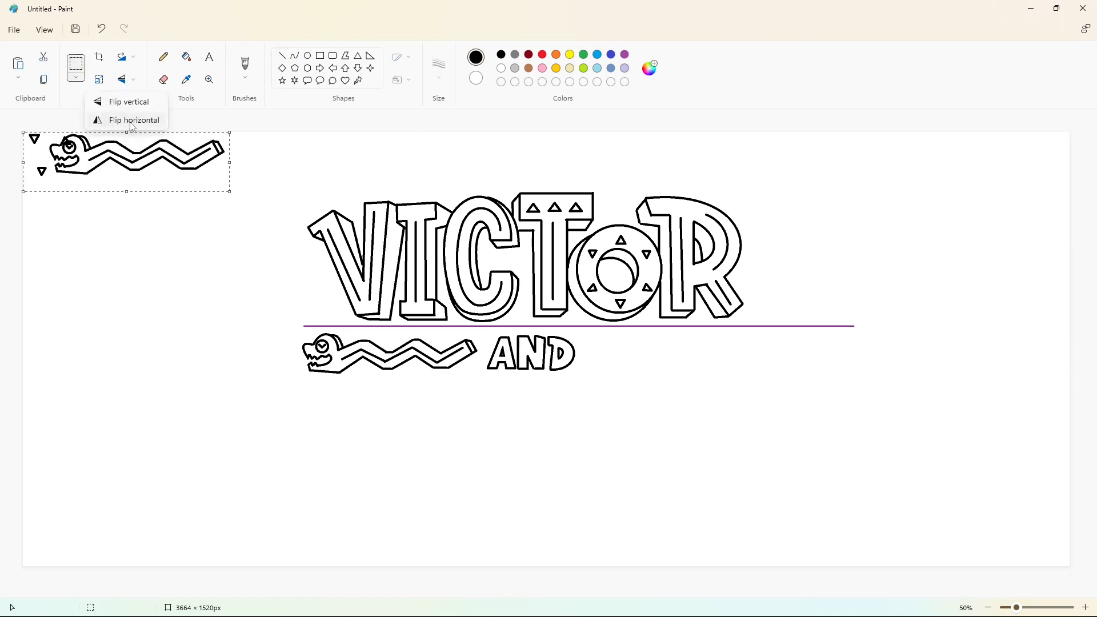
click(131, 120)
mouse_move(137, 159)
mouse_down()
mouse_move(667, 356)
mouse_move(693, 356)
mouse_up()
click(850, 341)
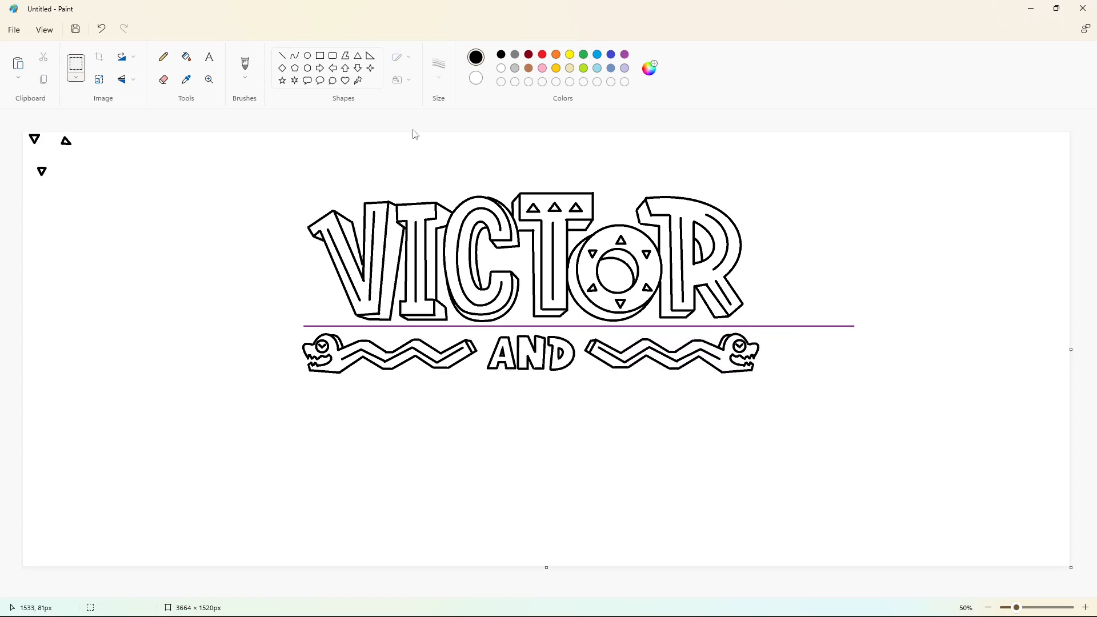
Erase the back of the mirrored snake's mouth and redraw it in black with an arched edge and straight base.
click(163, 80)
click(186, 57)
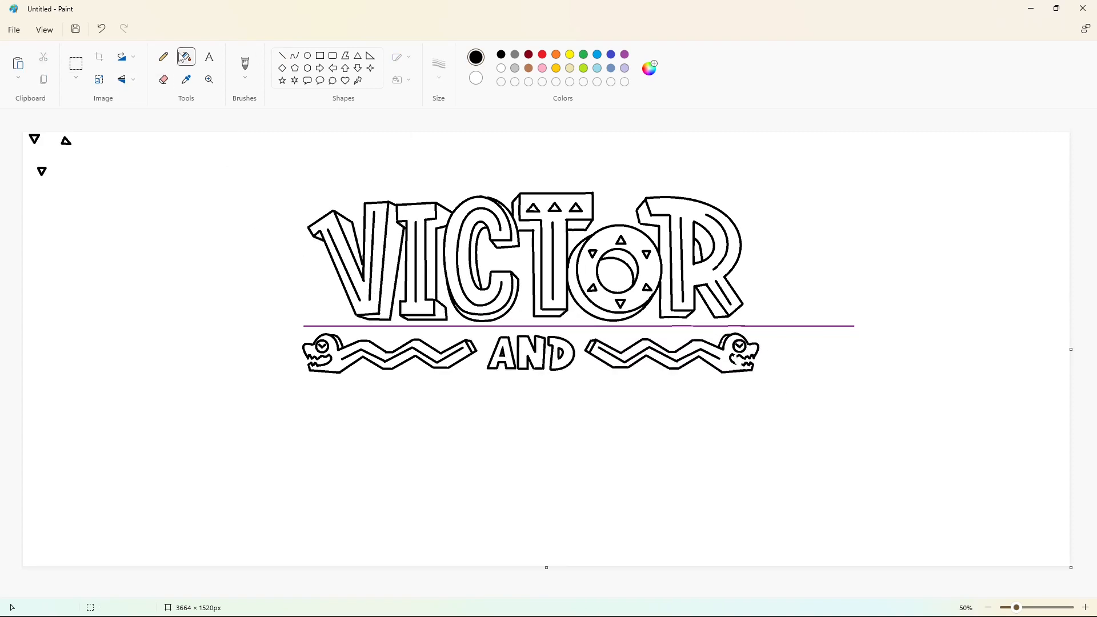
click(501, 68)
click(731, 358)
click(294, 55)
click(500, 56)
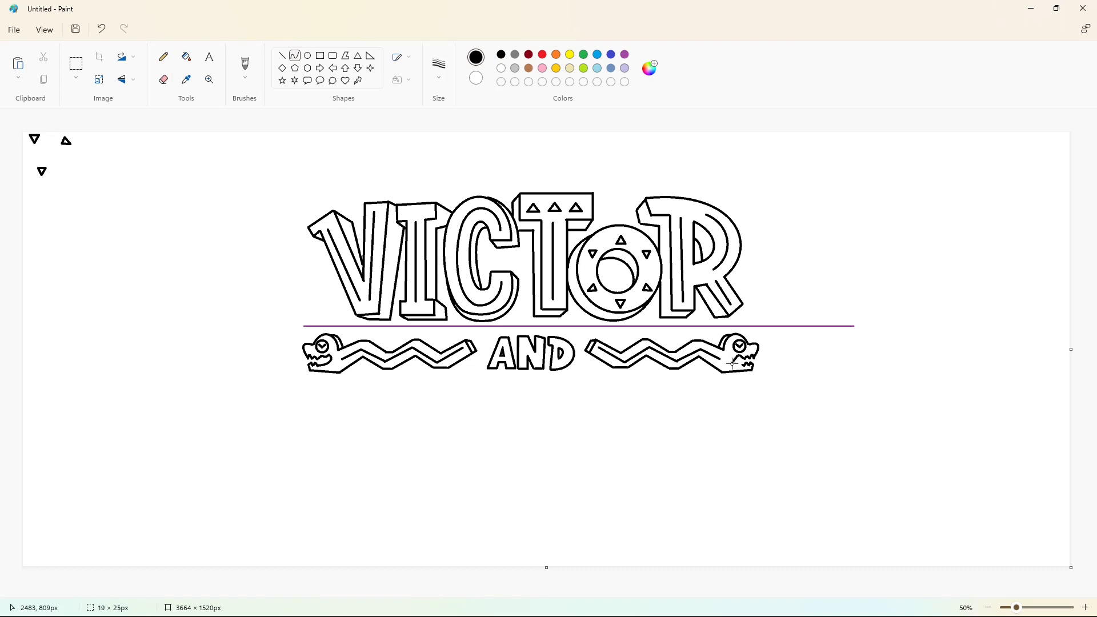
click(283, 56)
drag(730, 365, 744, 366)
click(790, 365)
Remove the V-shaped mark from the mirrored snake's eye using white.
click(1086, 607)
drag(484, 593, 923, 593)
scroll(502, 194, down, 2)
click(187, 56)
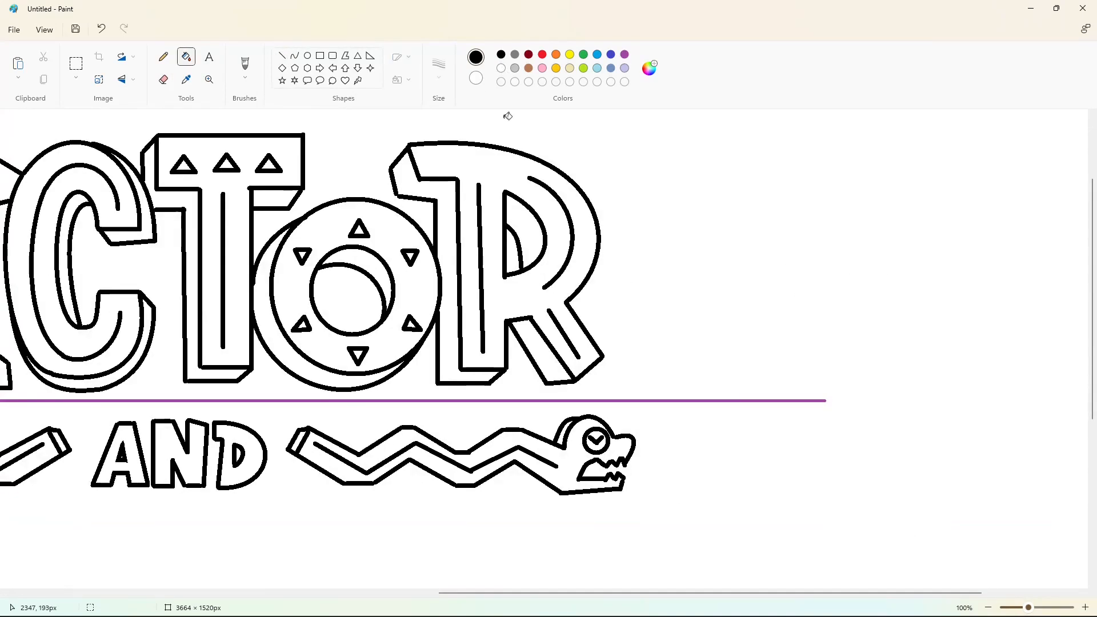
click(501, 68)
click(588, 433)
key(ctrl+z)
click(282, 56)
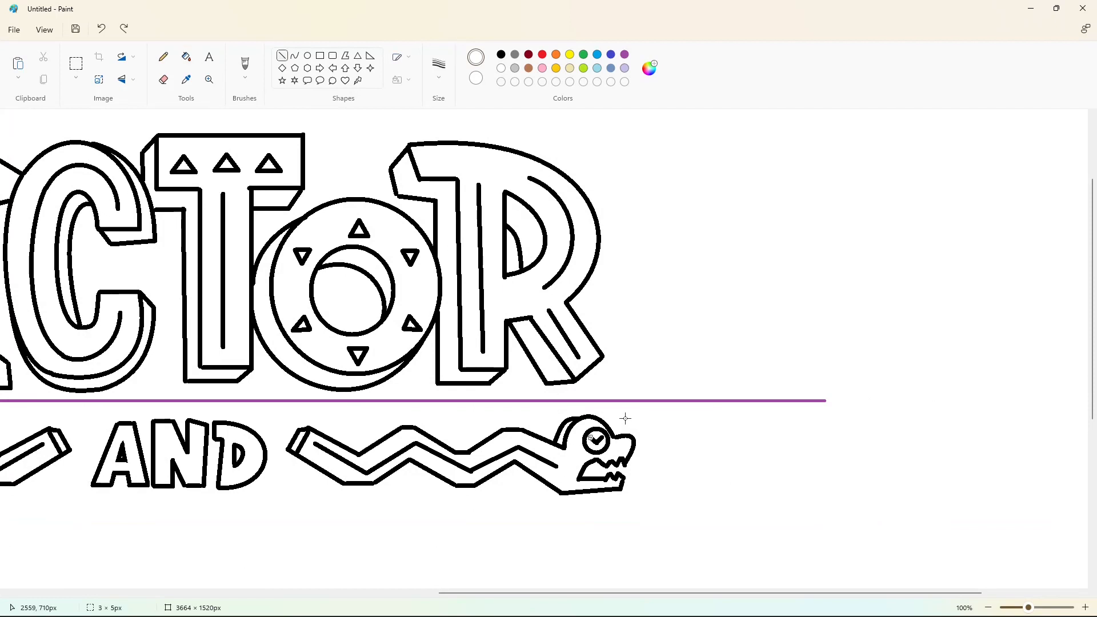
click(187, 57)
click(597, 443)
Draw a small black circle as the pupil in the mirrored snake's eye.
click(308, 55)
click(501, 54)
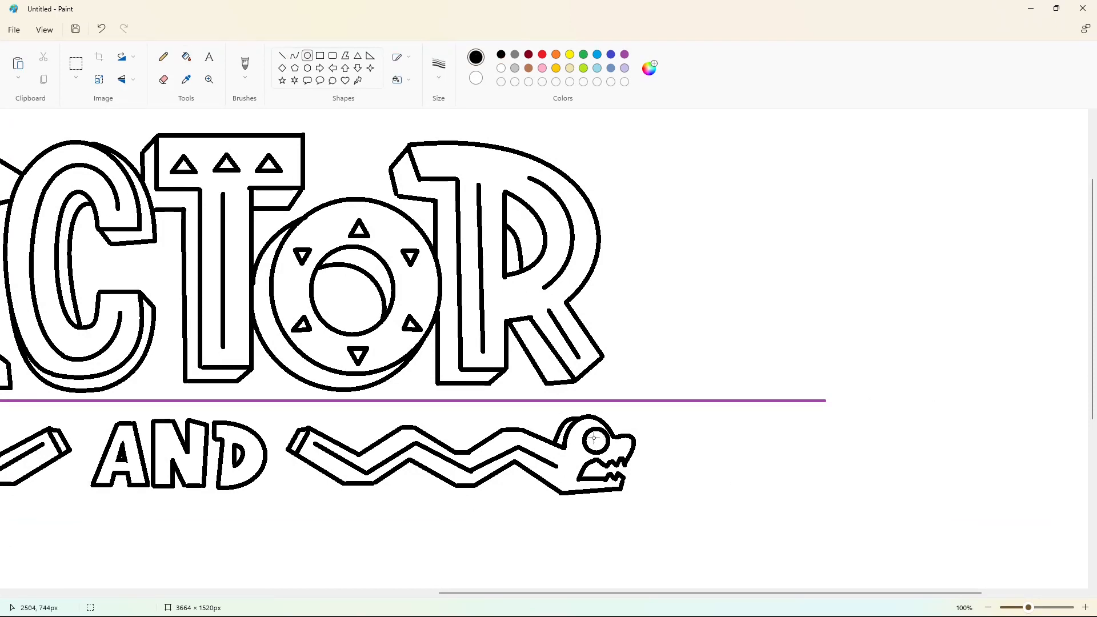
drag(592, 434, 603, 444)
click(655, 446)
click(988, 608)
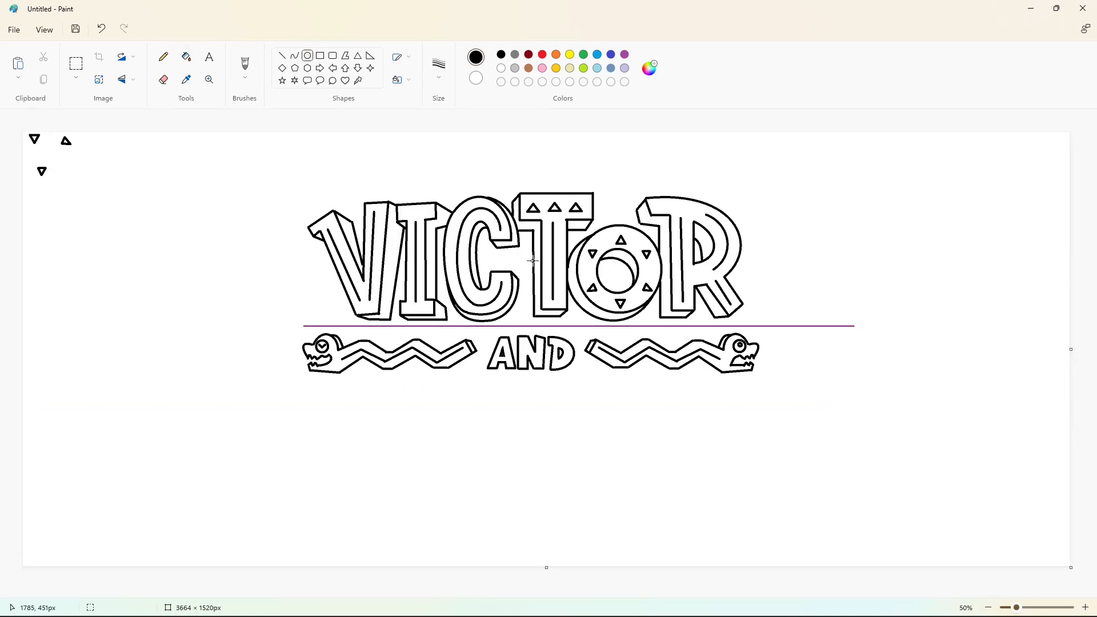
Draw a purple guide curve about 2021 px wide, bowed downward near the canvas bottom, and switch back to black.
click(295, 56)
drag(256, 507, 829, 507)
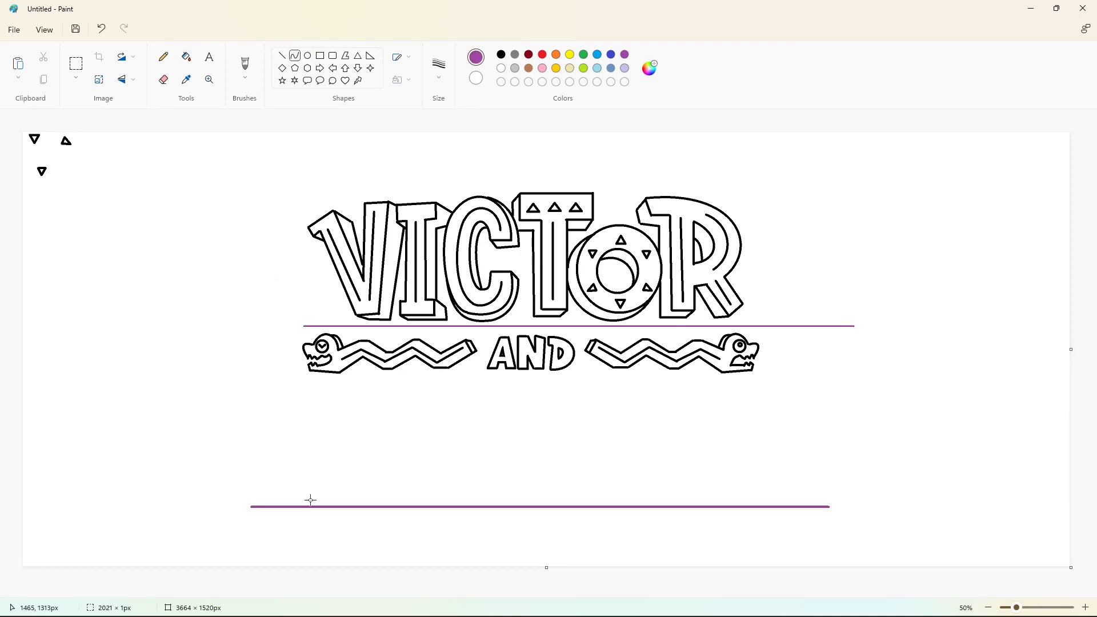
drag(309, 499, 698, 541)
click(924, 503)
click(500, 55)
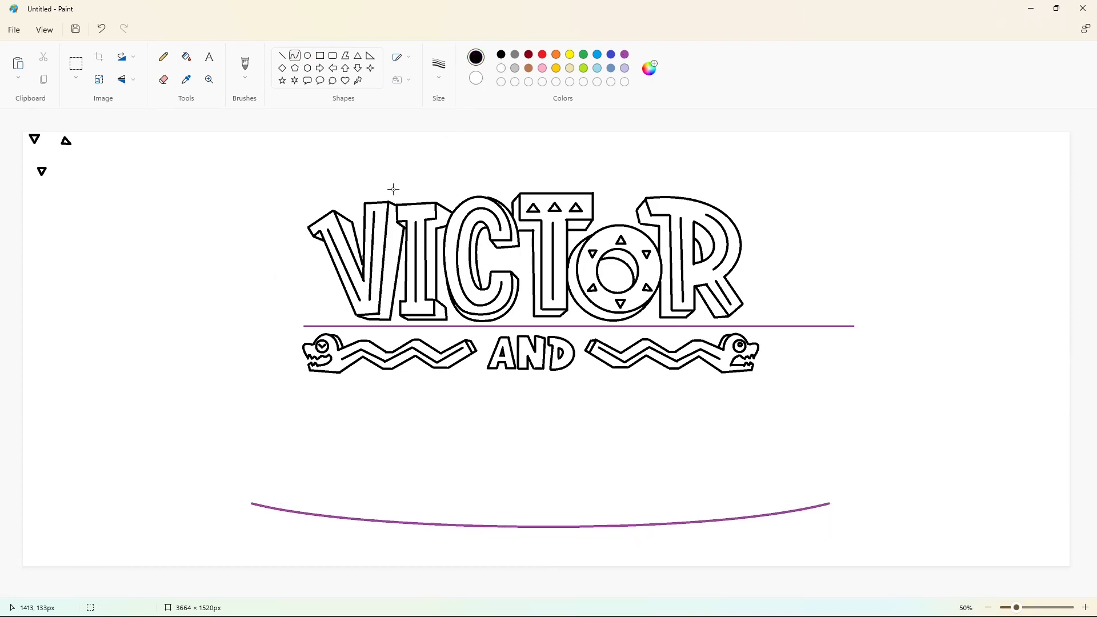
mouse_move(221, 403)
mouse_down()
mouse_move(230, 422)
mouse_move(249, 393)
mouse_move(275, 469)
mouse_move(276, 399)
mouse_move(307, 398)
mouse_up()
click(263, 407)
key(ctrl+z)
Draw a large block letter V above the left end of the guide curve, with an inner line along each arm.
click(282, 56)
drag(232, 424, 239, 421)
drag(239, 421, 266, 499)
mouse_move(308, 398)
mouse_down()
mouse_move(287, 458)
mouse_move(292, 499)
mouse_up()
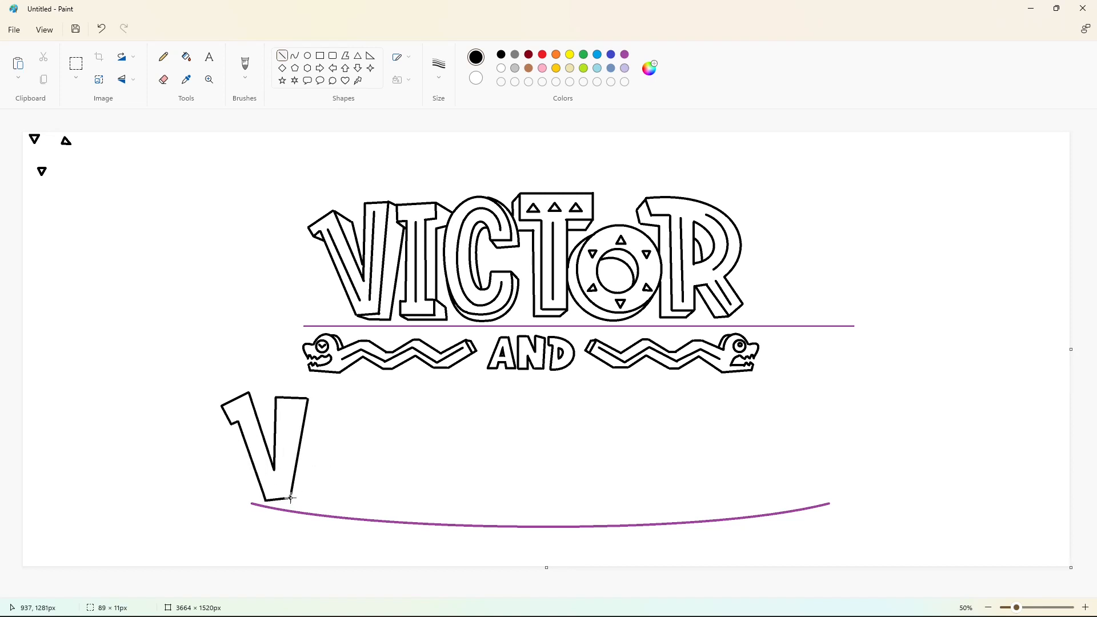
drag(244, 411, 280, 491)
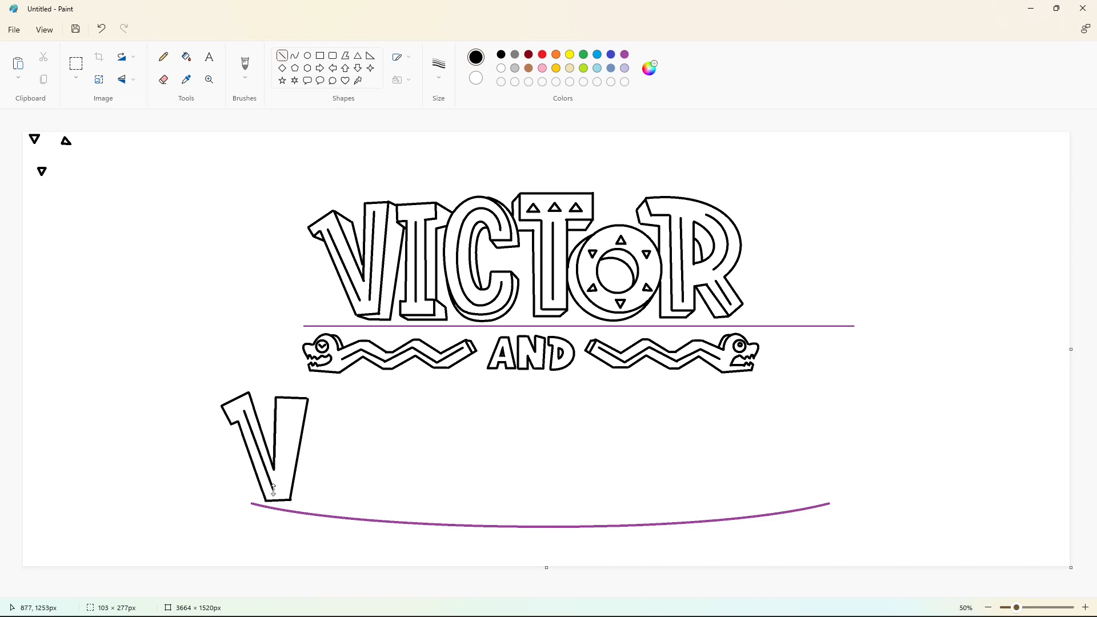
drag(290, 407, 283, 489)
Draw a large block letter A beside the V and paint out the lines crossing its crossbar in white.
mouse_move(324, 396)
mouse_down()
mouse_move(301, 499)
mouse_move(346, 394)
mouse_move(363, 515)
mouse_move(345, 517)
mouse_move(325, 465)
mouse_move(335, 422)
mouse_up()
drag(345, 517, 335, 422)
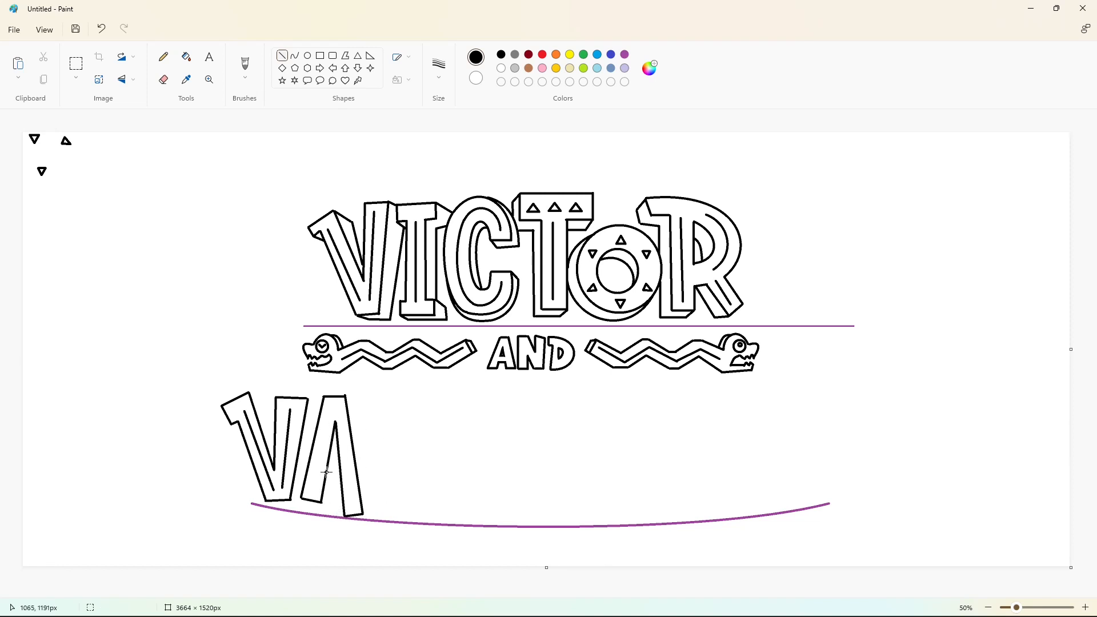
drag(329, 458, 339, 461)
scroll(343, 460, up, 2)
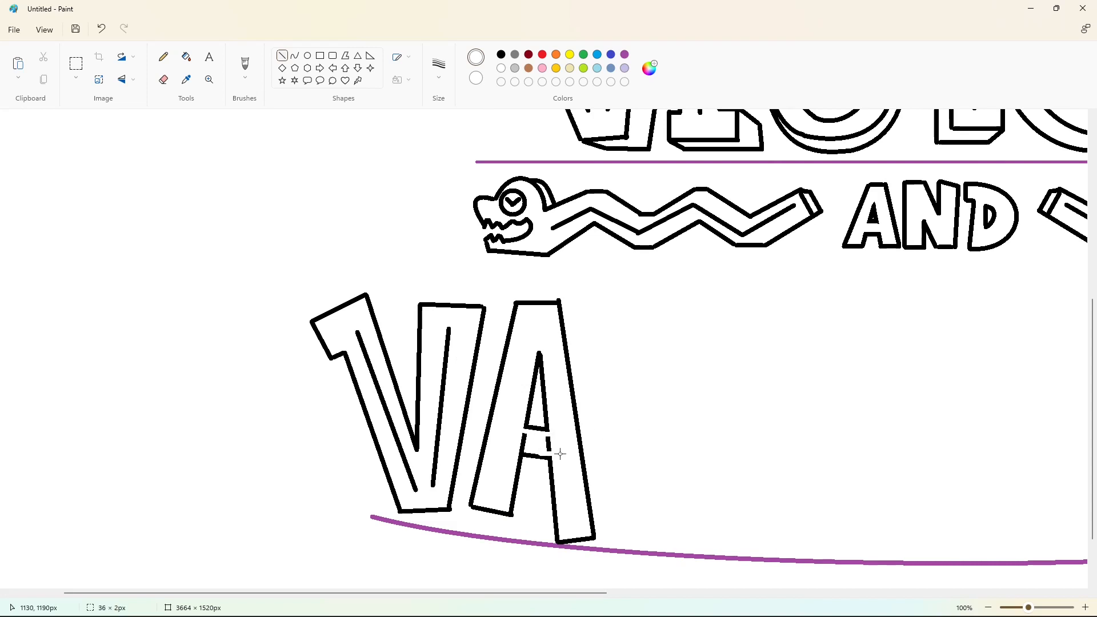
click(186, 56)
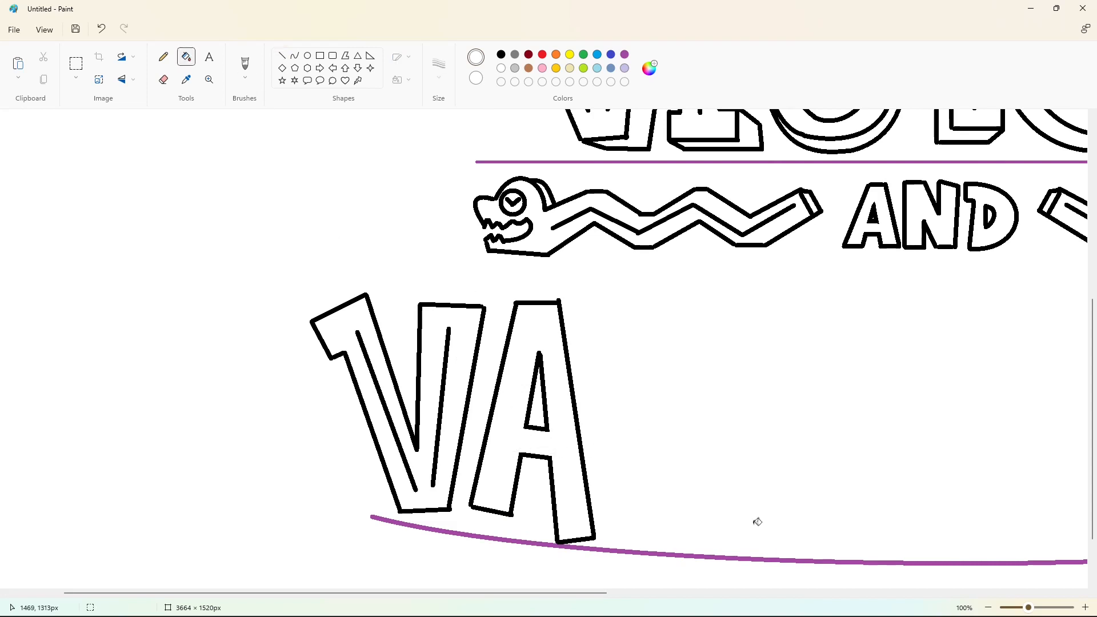
scroll(965, 560, down, 2)
Add black inner lines along the legs and crossbar of the large A.
click(282, 55)
click(501, 54)
drag(321, 421, 312, 478)
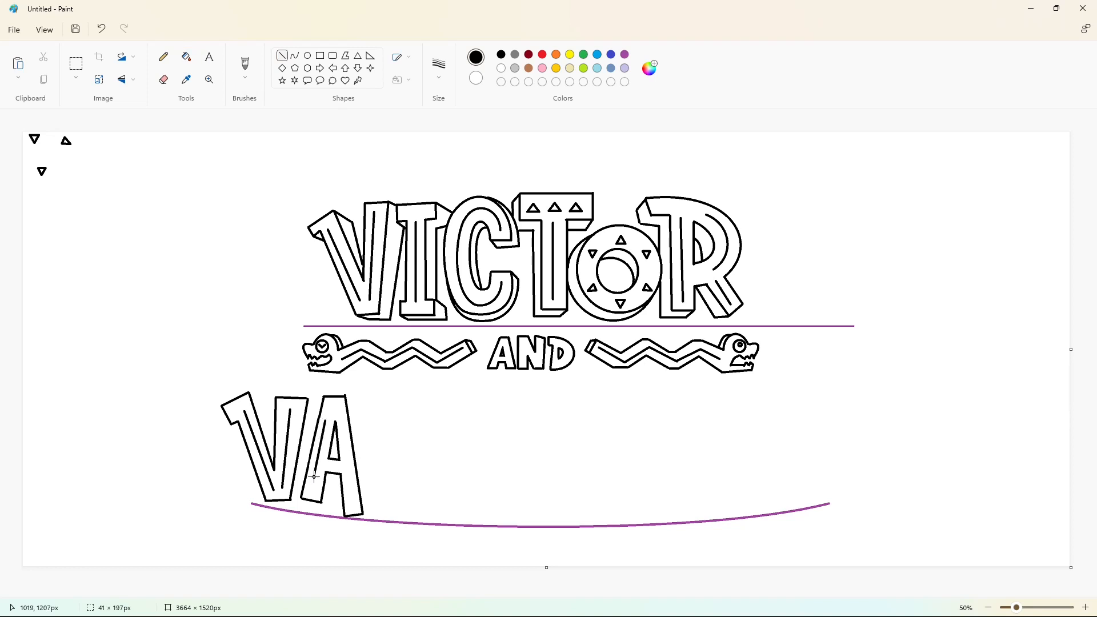
mouse_move(342, 421)
mouse_down()
mouse_move(349, 475)
mouse_move(335, 466)
mouse_move(347, 467)
mouse_up()
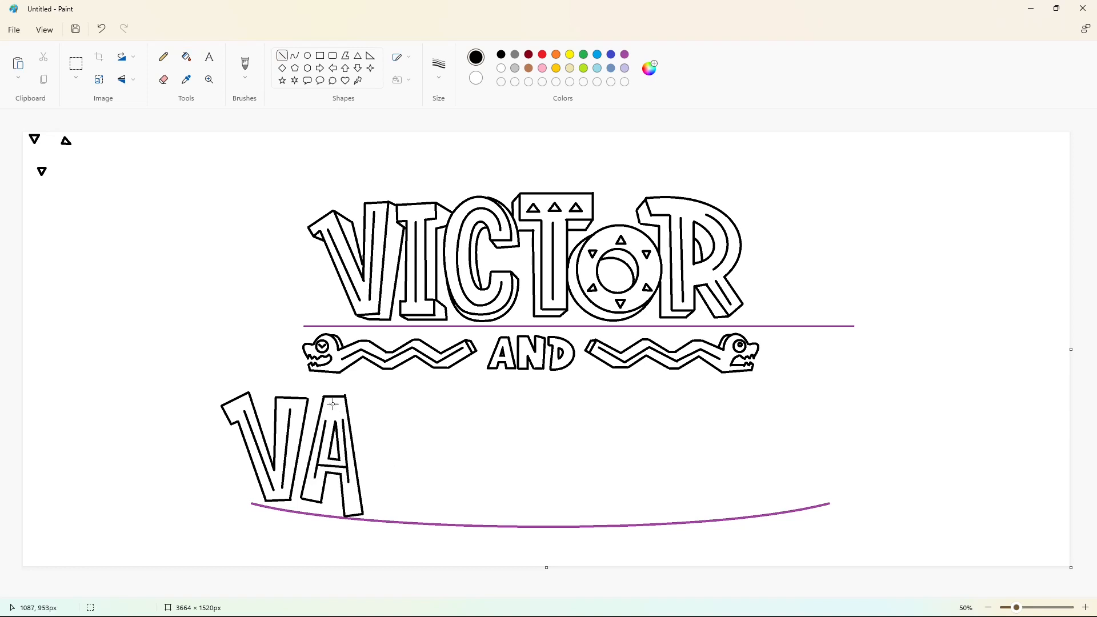
Add pairs of short horizontal dashes at the top and right foot of the large A.
click(372, 402)
drag(326, 408, 331, 408)
click(383, 405)
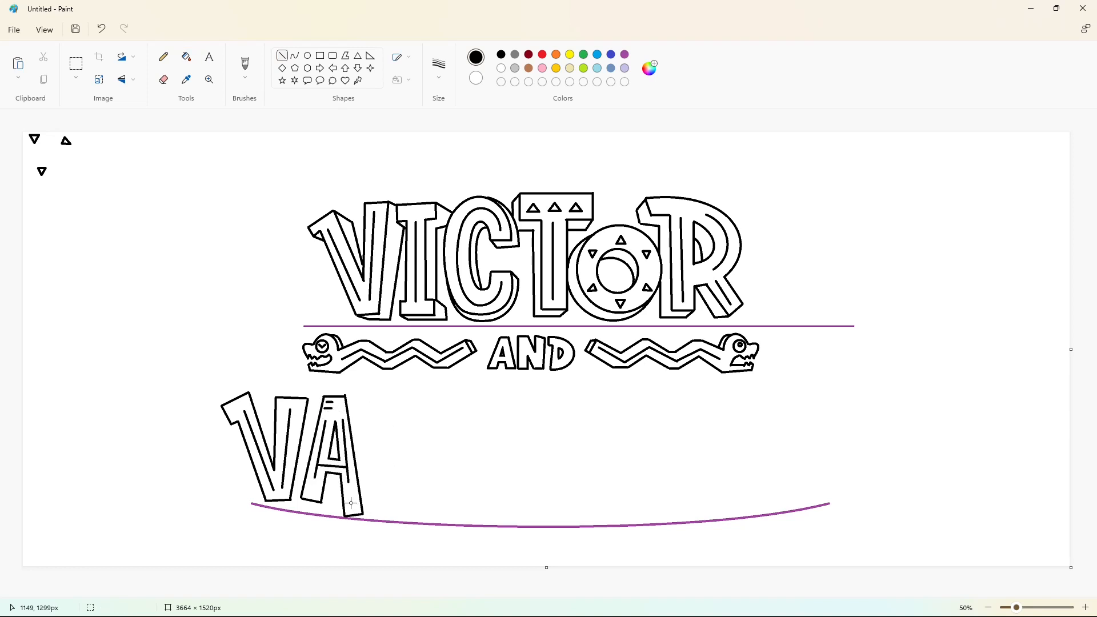
click(410, 499)
drag(352, 510, 358, 509)
Draw a large block letter L beside the A and a zigzag inner line down its stem.
drag(371, 392, 373, 516)
mouse_move(393, 393)
mouse_down()
mouse_move(393, 490)
mouse_move(415, 493)
mouse_move(415, 516)
mouse_move(372, 516)
mouse_up()
click(437, 489)
key(ctrl+z)
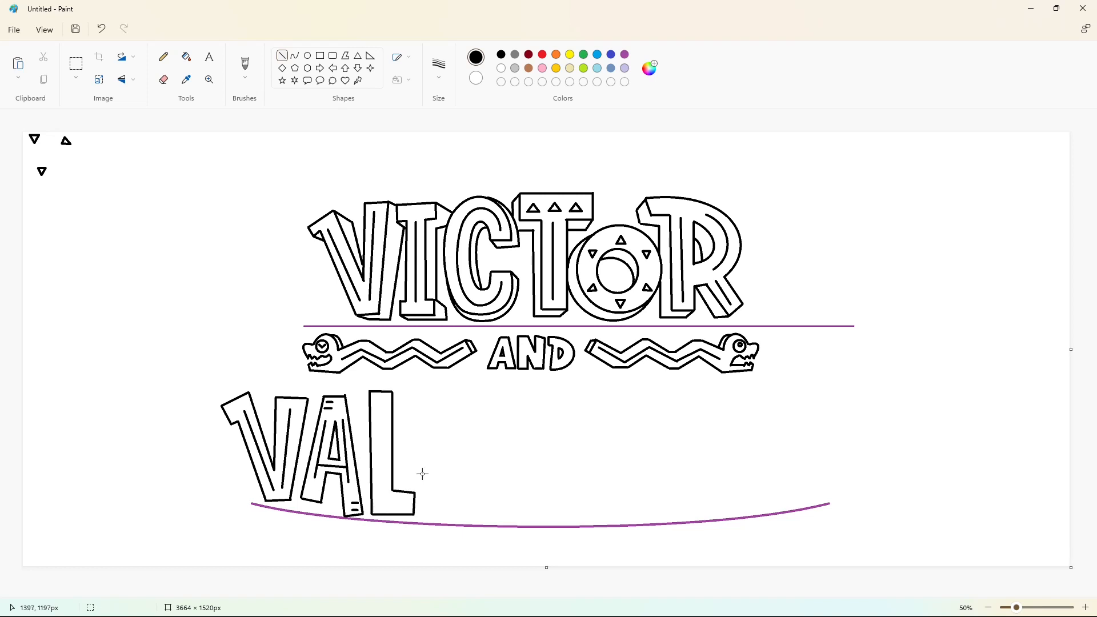
drag(384, 407, 384, 497)
Draw the outline of a large block letter E beside the L, with a slanted lower arm.
mouse_move(418, 396)
mouse_down()
mouse_move(473, 396)
mouse_move(474, 420)
mouse_move(425, 417)
mouse_move(428, 516)
mouse_up()
mouse_move(446, 419)
mouse_down()
mouse_move(446, 449)
mouse_move(457, 451)
mouse_up()
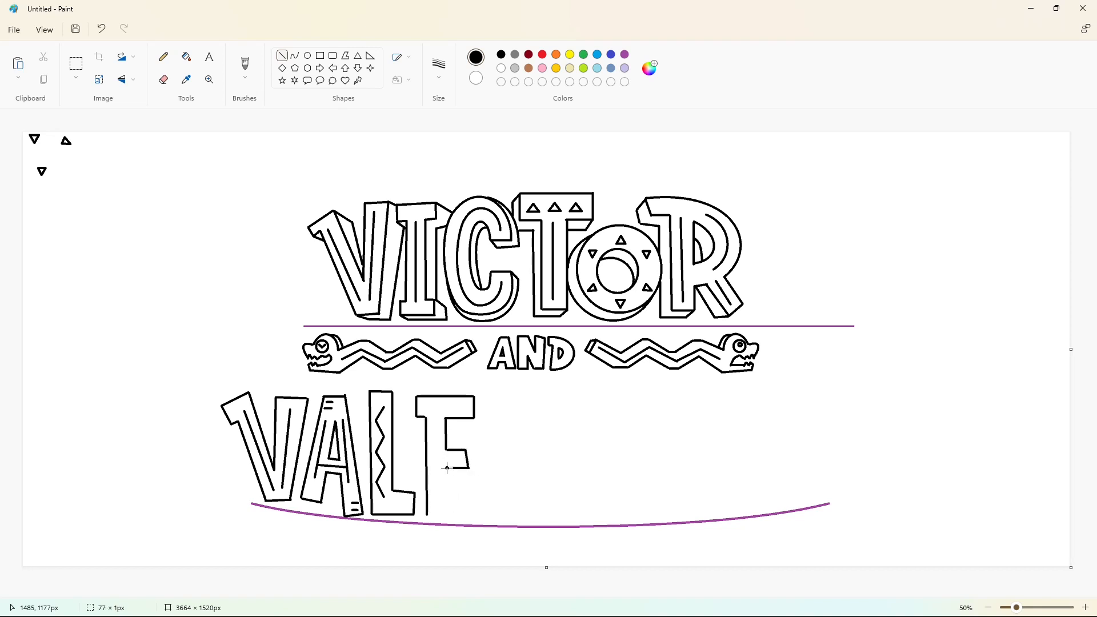
drag(428, 516, 487, 520)
mouse_move(448, 468)
mouse_down()
mouse_move(448, 494)
mouse_move(482, 497)
mouse_up()
click(537, 492)
Add inner lines along the E's stem and its three arms.
drag(435, 406, 437, 508)
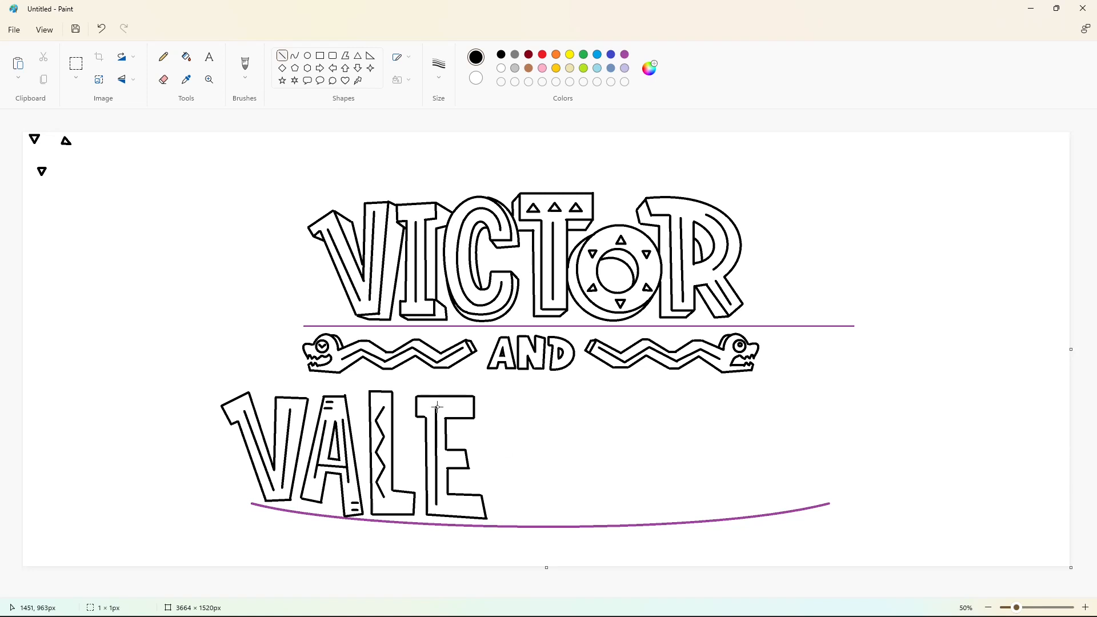
drag(437, 407, 468, 408)
click(490, 409)
drag(438, 458, 461, 458)
click(526, 459)
drag(436, 504, 478, 505)
Draw the outline of a large block letter N beside the E in the lower word.
click(497, 400)
drag(497, 394, 499, 517)
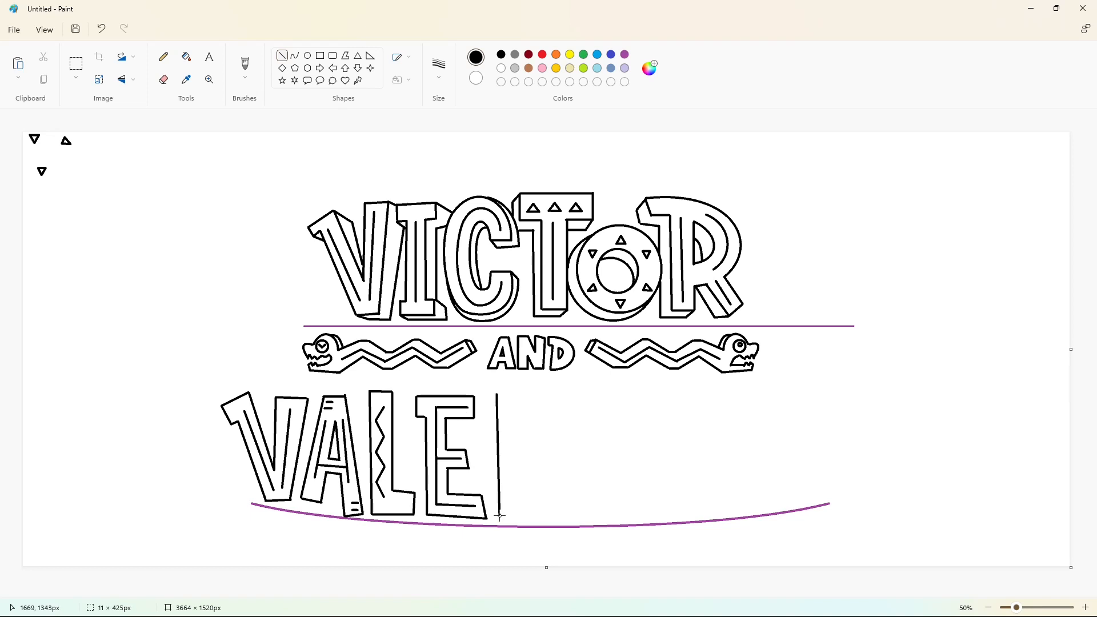
click(533, 490)
mouse_move(498, 393)
mouse_down()
mouse_move(530, 394)
mouse_move(555, 487)
mouse_up()
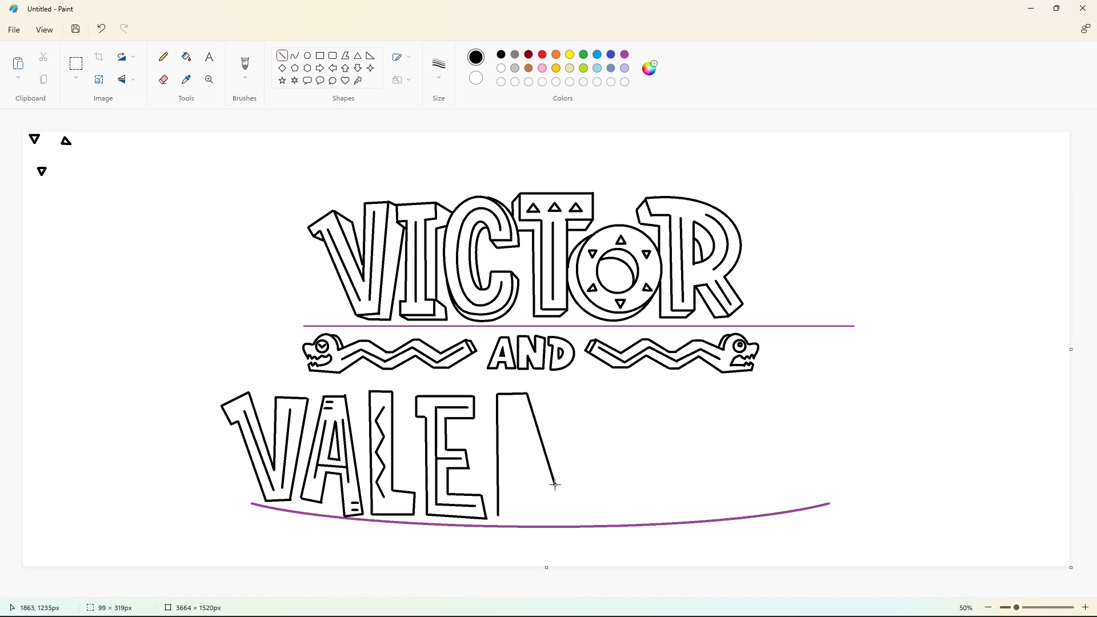
click(582, 469)
mouse_move(514, 516)
mouse_down()
mouse_move(518, 426)
mouse_move(546, 511)
mouse_move(553, 393)
mouse_move(577, 393)
mouse_move(576, 512)
mouse_up()
click(521, 512)
click(522, 432)
click(589, 507)
click(593, 399)
click(594, 484)
drag(577, 512, 546, 512)
click(633, 501)
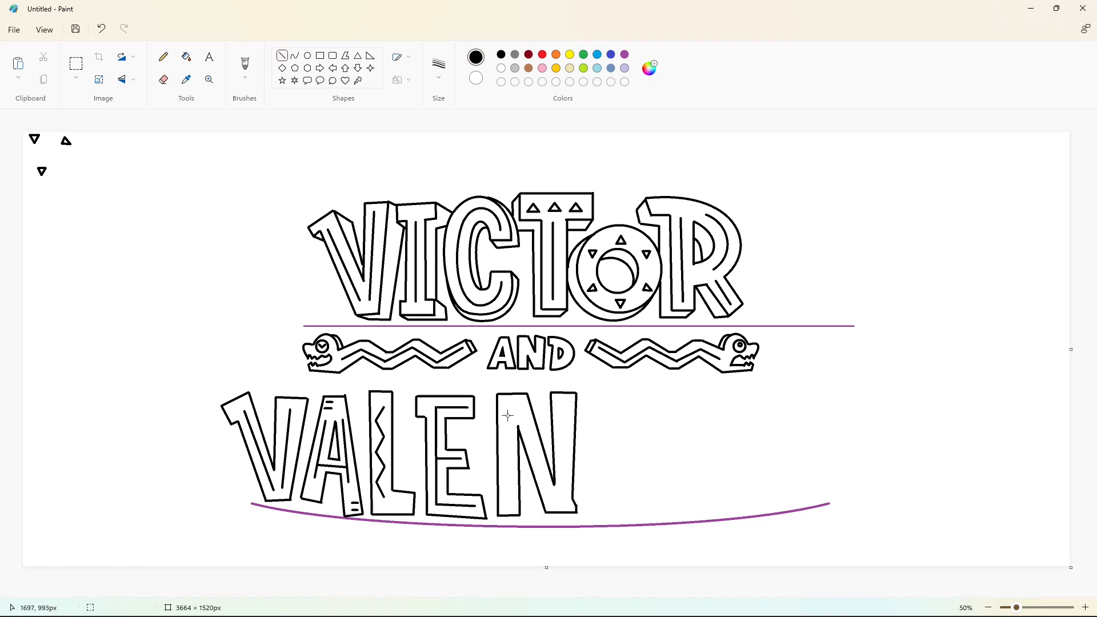
Add inner lines along the N's two stems and its diagonal.
drag(506, 415, 508, 504)
click(574, 479)
drag(523, 414, 550, 499)
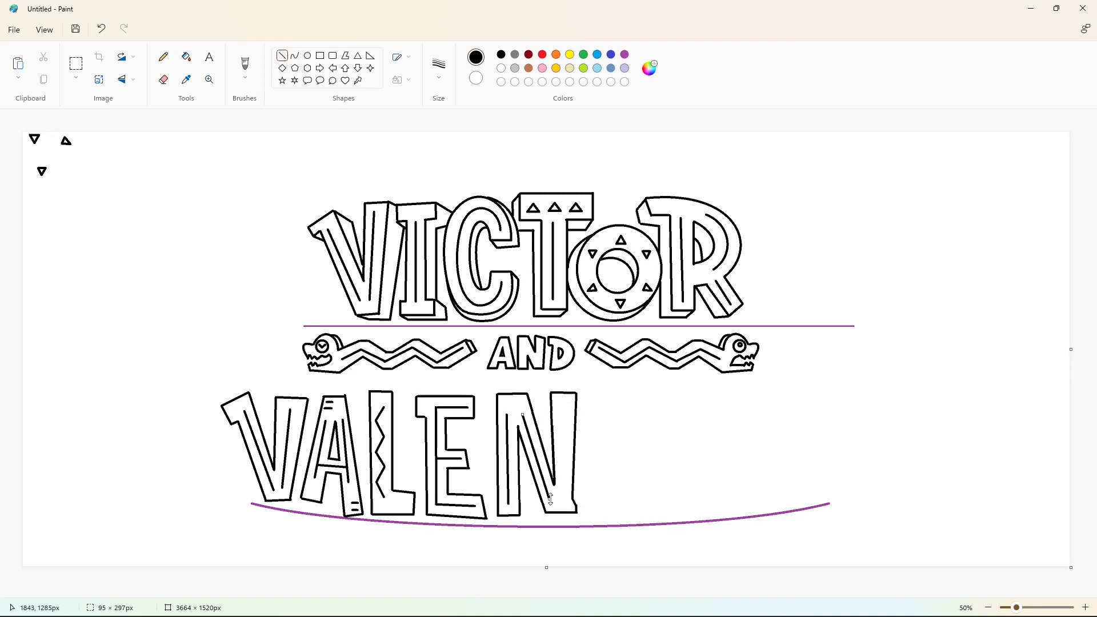
click(572, 420)
drag(563, 405, 564, 502)
click(603, 420)
Draw the outline of a large block letter T beside the N, with a flat crossbar and straight stem.
mouse_move(588, 409)
mouse_down()
mouse_move(588, 418)
mouse_move(642, 394)
mouse_move(600, 513)
mouse_up()
mouse_move(625, 419)
mouse_down()
mouse_move(623, 513)
mouse_move(612, 512)
mouse_move(623, 512)
mouse_up()
click(653, 494)
click(664, 506)
key(ctrl+z)
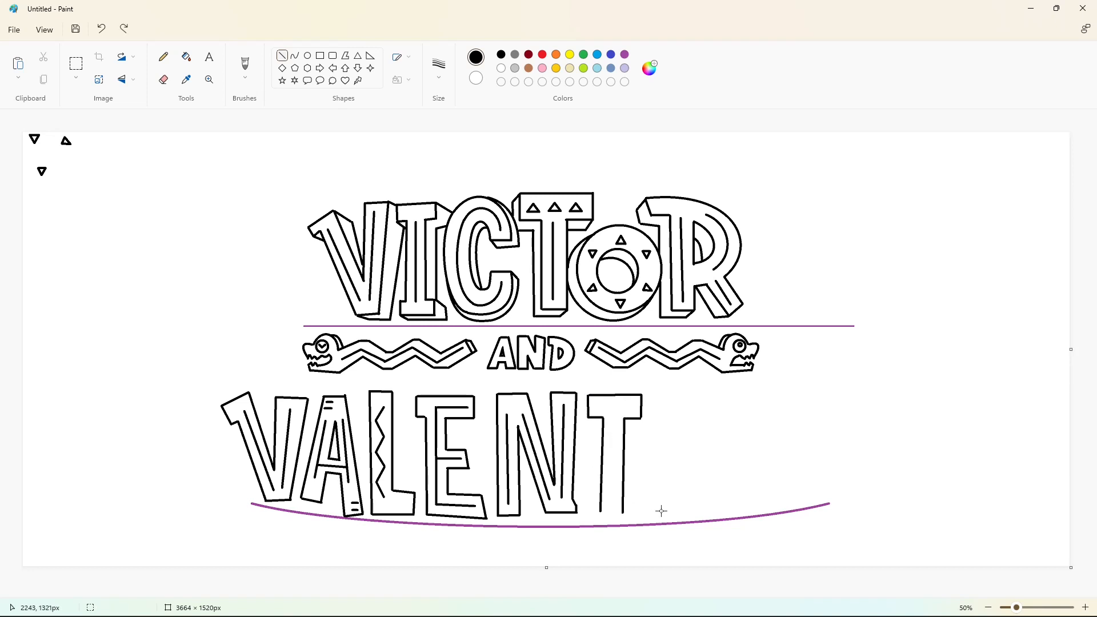
key(ctrl+y)
Draw a small left-pointing triangle at the top of the lower T's stem and place a copy below it.
click(346, 55)
click(617, 421)
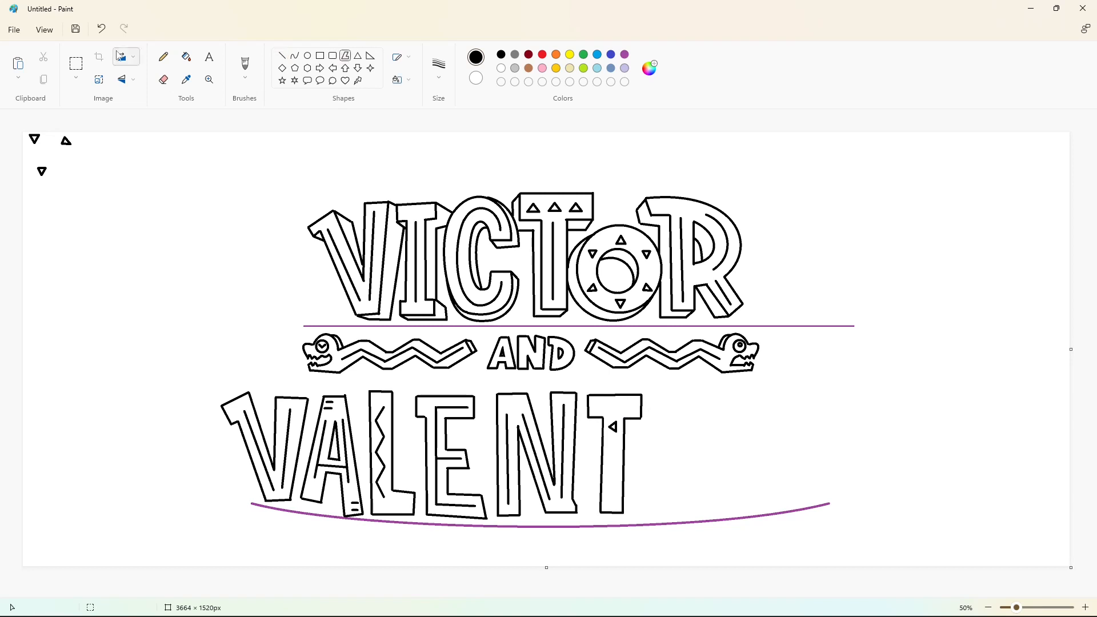
click(76, 64)
drag(607, 417, 620, 438)
key(ctrl+c)
key(ctrl+v)
mouse_move(30, 143)
mouse_down()
mouse_move(103, 221)
mouse_move(622, 458)
mouse_up()
key(ctrl+c)
key(ctrl+v)
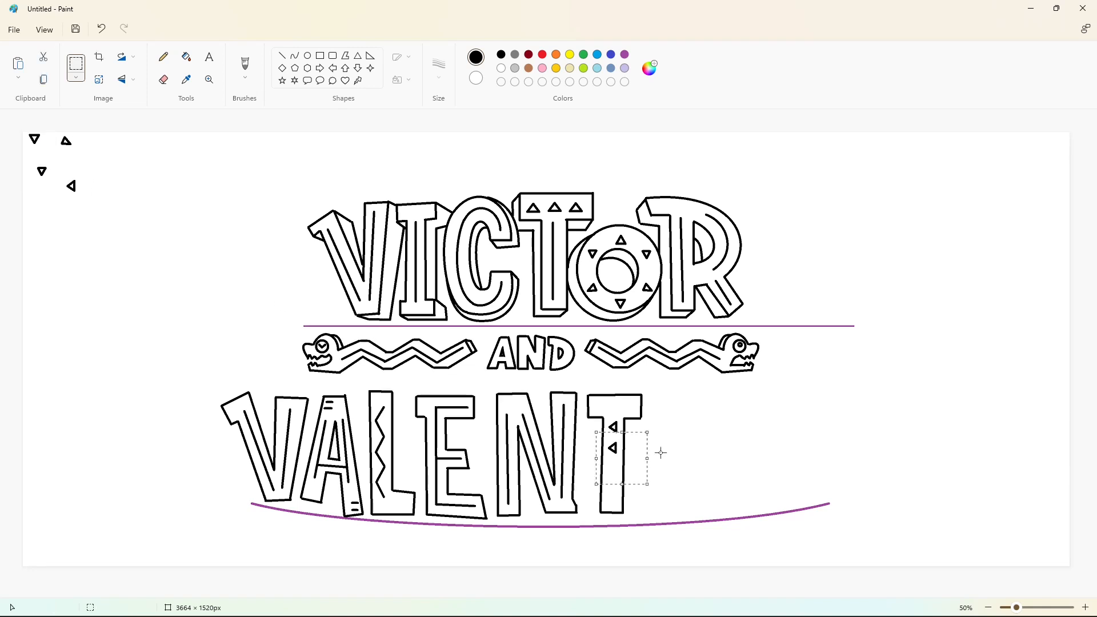
click(692, 447)
Place two more copies of the left-pointing triangle down the lower T's stem.
key(ctrl+v)
drag(62, 174, 635, 497)
click(723, 492)
key(ctrl+v)
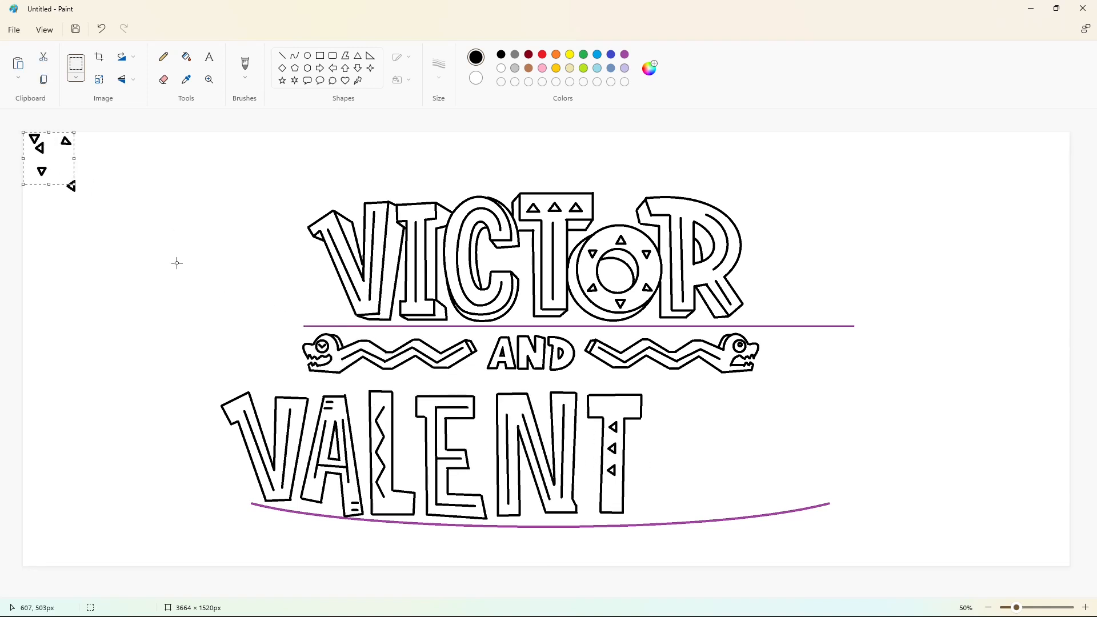
drag(54, 162, 626, 506)
click(694, 480)
Draw a large block letter I with serifs beside the T and a zigzag inner line down its stem.
click(282, 56)
mouse_move(652, 401)
mouse_down()
mouse_move(686, 401)
mouse_move(652, 416)
mouse_move(688, 406)
mouse_move(656, 499)
mouse_up()
drag(657, 499, 656, 500)
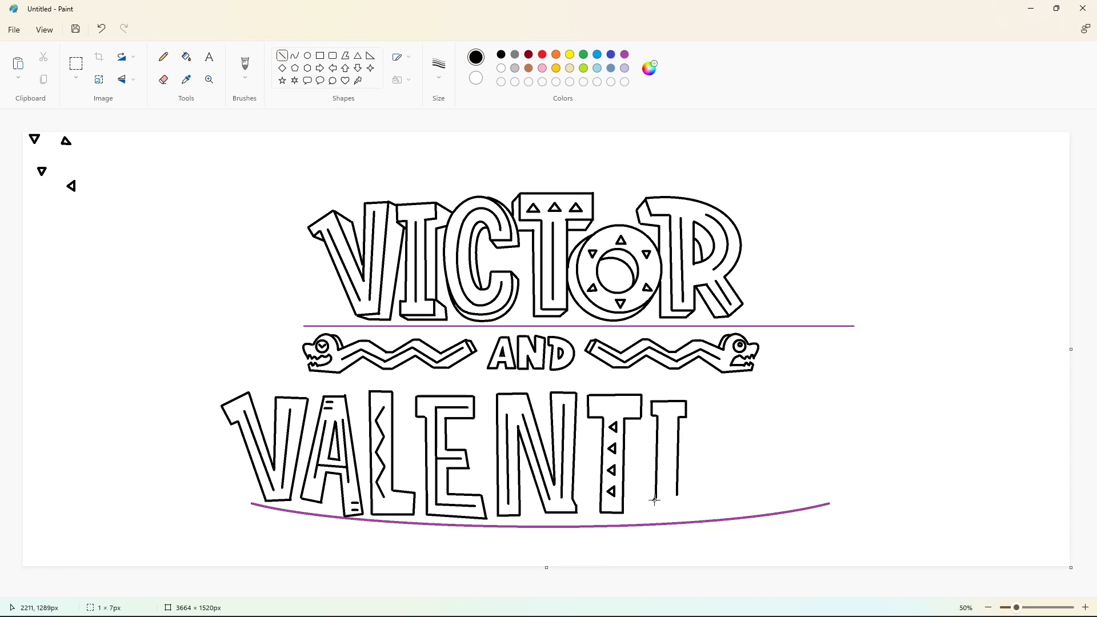
drag(679, 509, 683, 509)
click(718, 505)
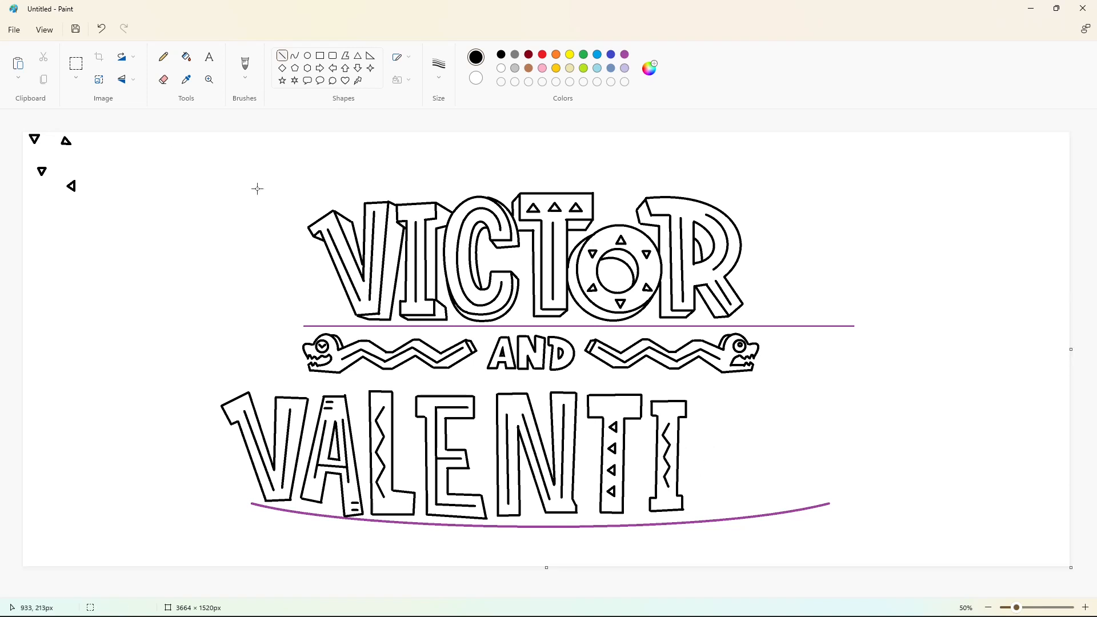
Copy the small downward-pointing triangle and place it in the top of the lower I, nudging it into position.
click(76, 63)
drag(27, 162, 49, 183)
key(ctrl+c)
key(ctrl+v)
drag(36, 143, 669, 413)
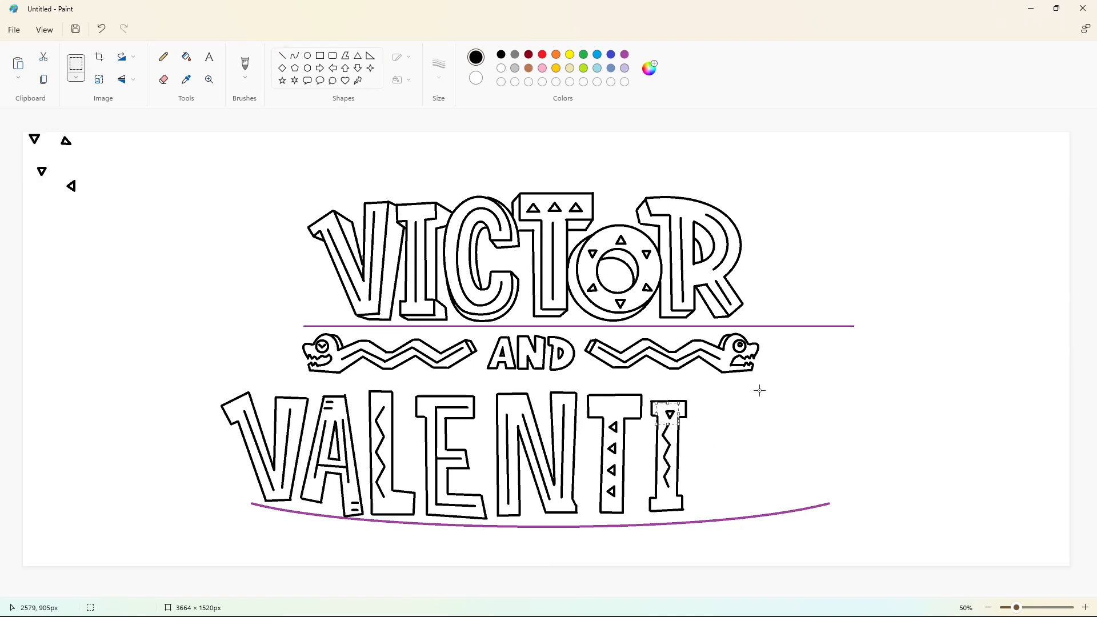
key(Left)
key(Left)
key(Left)
key(Left)
key(Up)
key(Up)
click(760, 389)
Paste another copy of the triangle, flip it vertically and place it in the foot of the lower I.
key(ctrl+v)
click(124, 78)
click(127, 109)
drag(38, 143, 668, 500)
click(755, 458)
Draw the outline of a second large block letter N beside the I, with a slanted top at its far stem.
click(283, 56)
drag(694, 394, 691, 512)
mouse_move(719, 394)
mouse_down()
mouse_move(738, 480)
mouse_move(710, 428)
mouse_move(728, 510)
mouse_move(739, 393)
mouse_up()
click(691, 511)
click(802, 421)
drag(751, 509, 753, 510)
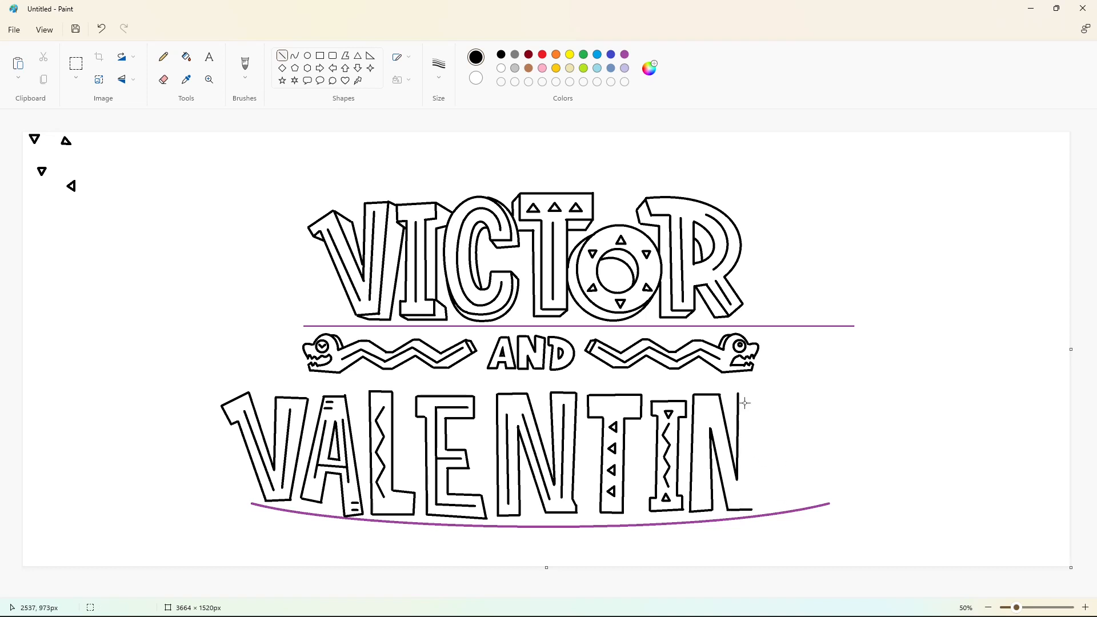
click(802, 415)
mouse_move(773, 398)
mouse_down()
mouse_move(755, 431)
mouse_move(755, 511)
mouse_up()
click(810, 474)
Add inner lines along the stems and diagonal of the second N.
drag(701, 421, 701, 502)
click(707, 410)
drag(714, 410, 734, 499)
mouse_move(734, 499)
mouse_down()
mouse_move(749, 409)
mouse_move(830, 506)
mouse_up()
Draw the top and left side of a large letter O beside the second N using curves.
click(308, 56)
key(ctrl+z)
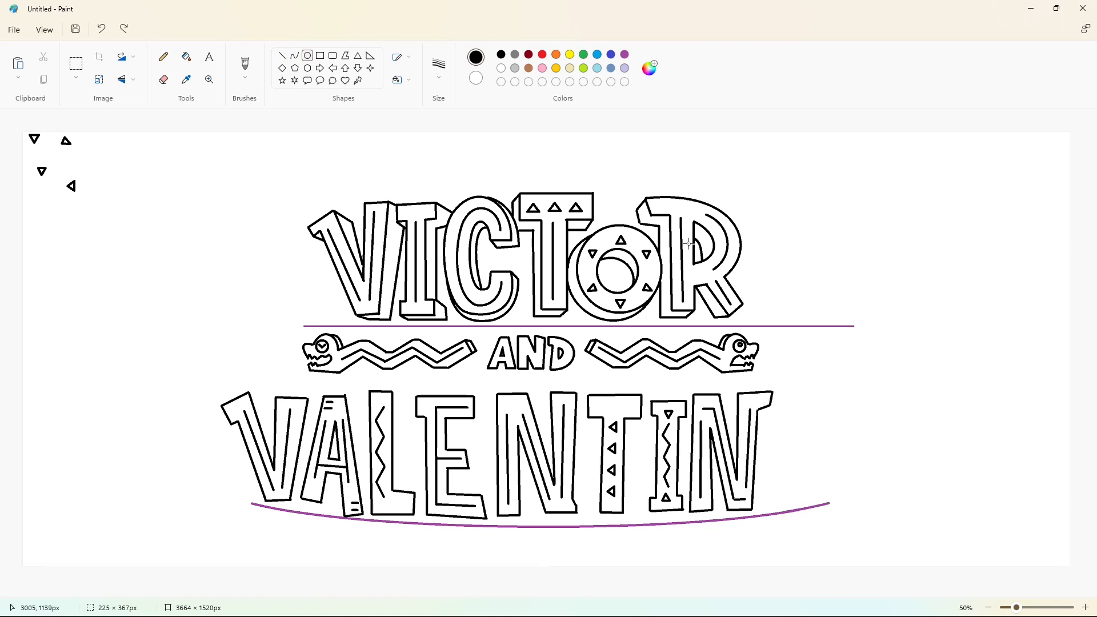
click(794, 403)
mouse_move(814, 406)
mouse_down()
mouse_move(765, 441)
mouse_move(792, 507)
mouse_move(826, 456)
mouse_move(814, 406)
mouse_up()
click(773, 406)
click(870, 414)
click(760, 468)
click(767, 510)
click(842, 481)
click(821, 506)
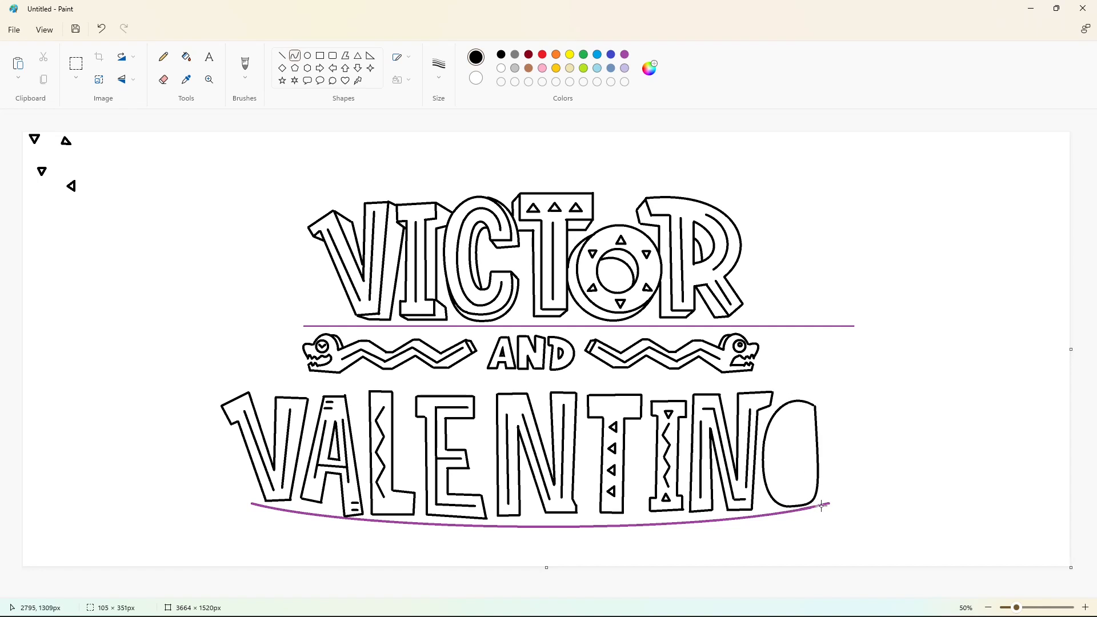
click(840, 443)
key(ctrl+z)
drag(792, 507, 826, 451)
click(817, 503)
click(828, 483)
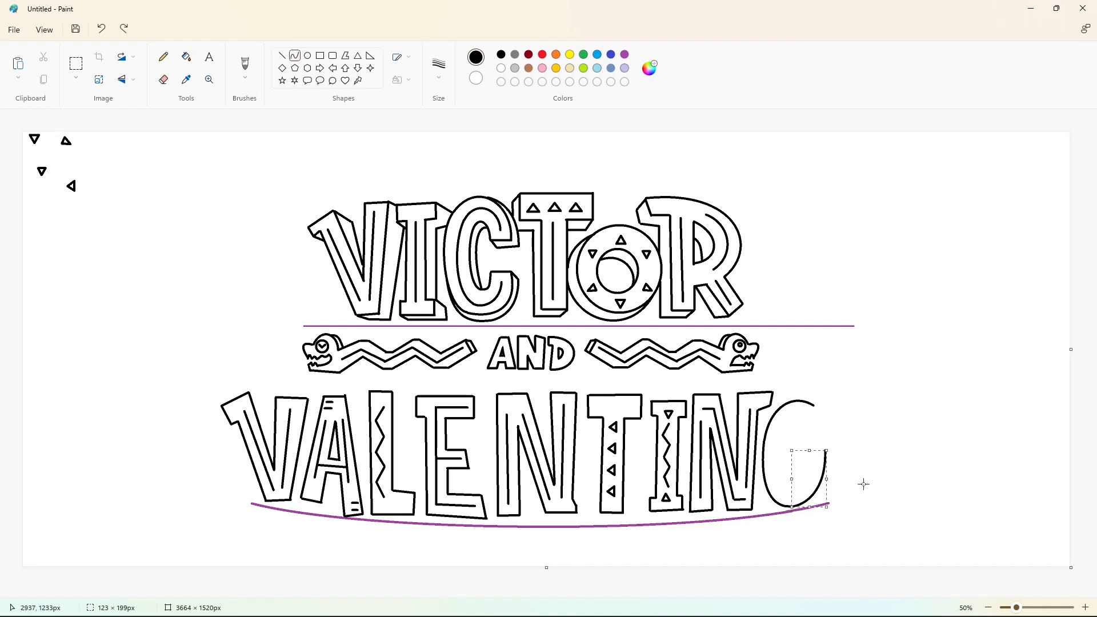
click(863, 484)
key(ctrl+z)
Close the right side of the large O's outer outline with curves.
mouse_move(792, 507)
mouse_down()
mouse_move(827, 448)
mouse_move(814, 407)
mouse_move(783, 483)
mouse_move(776, 472)
mouse_move(808, 456)
mouse_move(799, 426)
mouse_up()
click(817, 507)
click(829, 483)
click(882, 469)
click(824, 414)
click(828, 429)
click(883, 446)
Draw the narrow, slightly slanted inner oval of the large O with curves.
click(788, 488)
click(806, 485)
click(860, 475)
click(806, 444)
click(809, 439)
click(880, 448)
Place a vertically flipped copy of the small triangle at the top of the large O and an unflipped copy at its bottom.
click(76, 64)
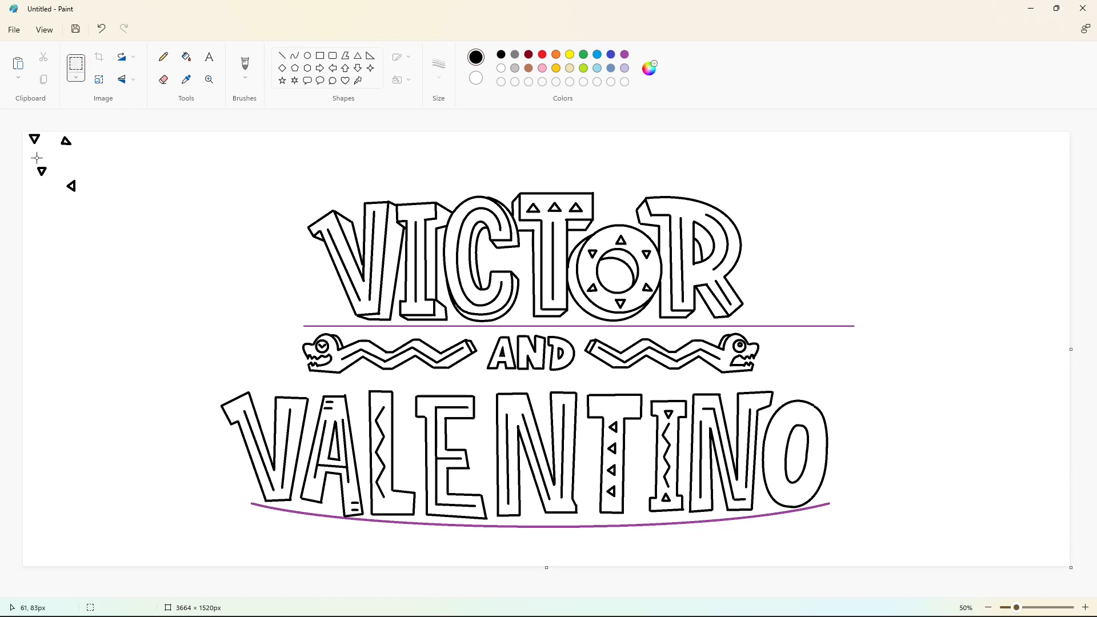
drag(29, 160, 54, 185)
key(ctrl+c)
key(ctrl+v)
click(124, 79)
drag(35, 144, 800, 416)
key(ctrl+v)
drag(35, 144, 793, 495)
click(906, 487)
Place a copy of the slanted triangle on the large O's lower right side and a vertically flipped copy on its upper right.
drag(84, 157, 815, 472)
key(ctrl+c)
key(ctrl+v)
click(889, 454)
key(ctrl+v)
click(124, 80)
drag(38, 144, 816, 435)
click(904, 419)
Place flipped copies of the slanted triangle on the lower left and upper left sides of the large O.
key(ctrl+v)
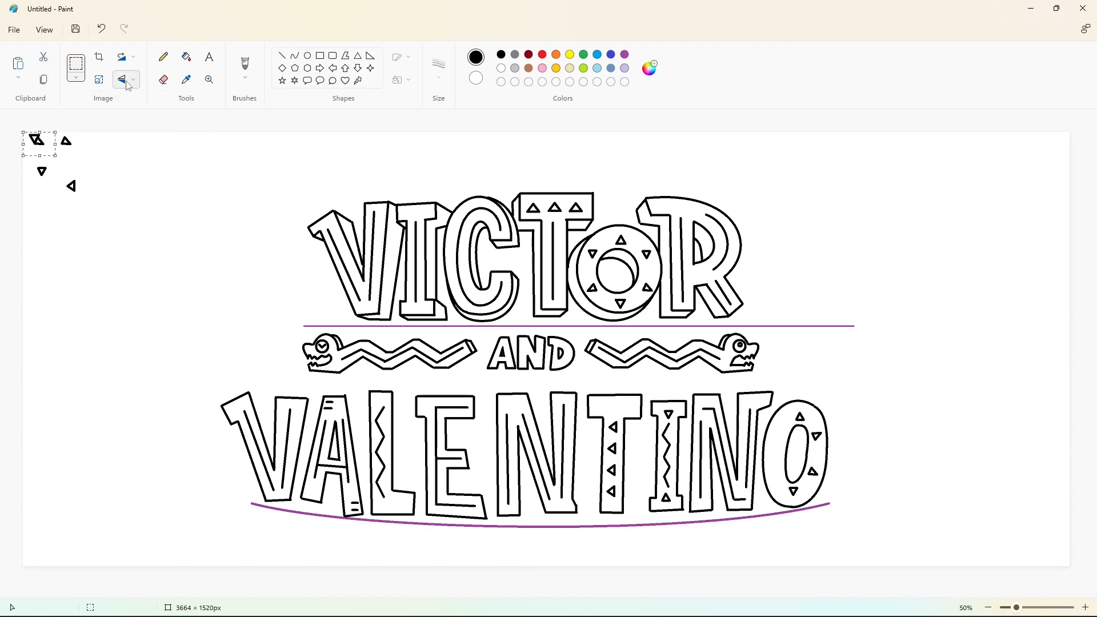
click(128, 84)
drag(37, 141, 777, 471)
click(913, 432)
click(123, 80)
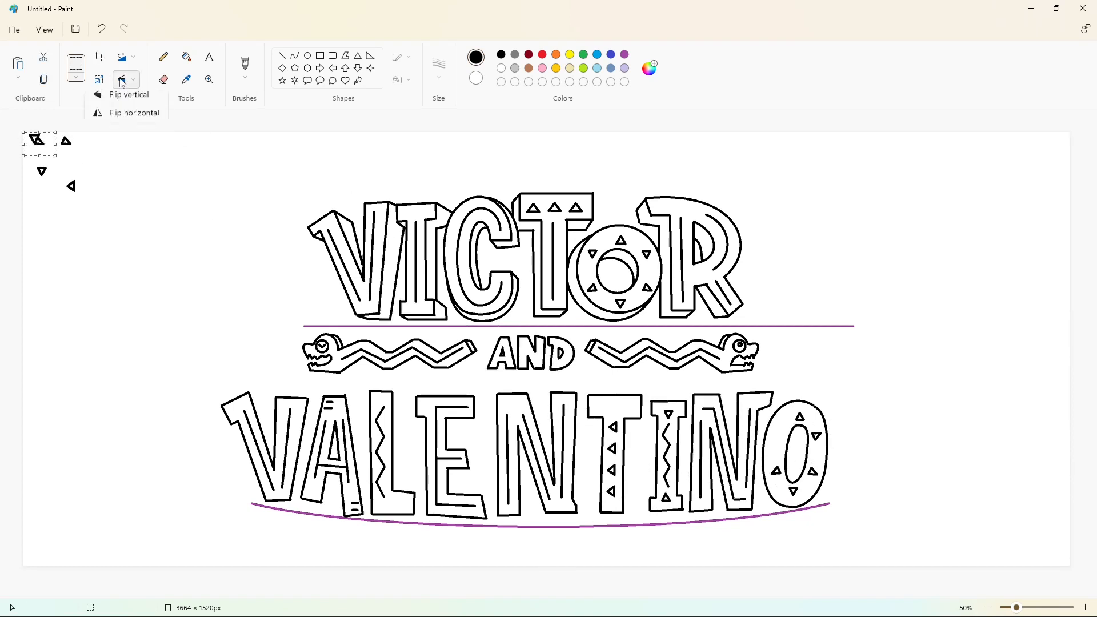
click(111, 94)
drag(35, 143, 775, 431)
click(869, 411)
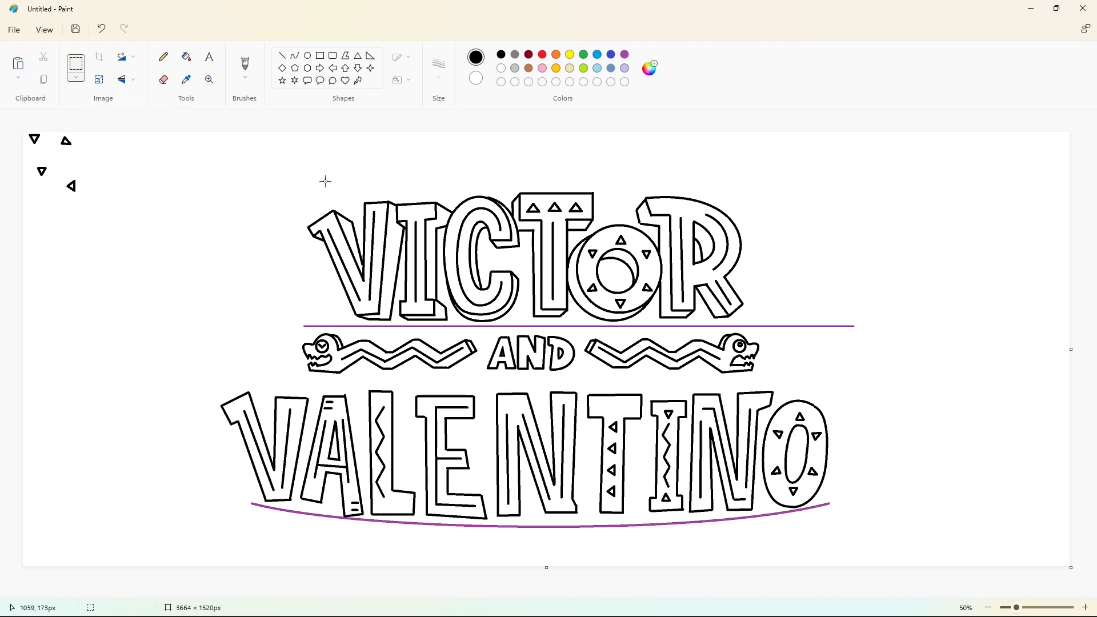
Remove the purple guide lines by filling the background purple and refilling it with white.
click(187, 56)
click(624, 54)
click(594, 157)
click(501, 68)
click(469, 154)
Add black 3D edge lines along the top and right sides of the lower word's V.
click(283, 55)
click(501, 55)
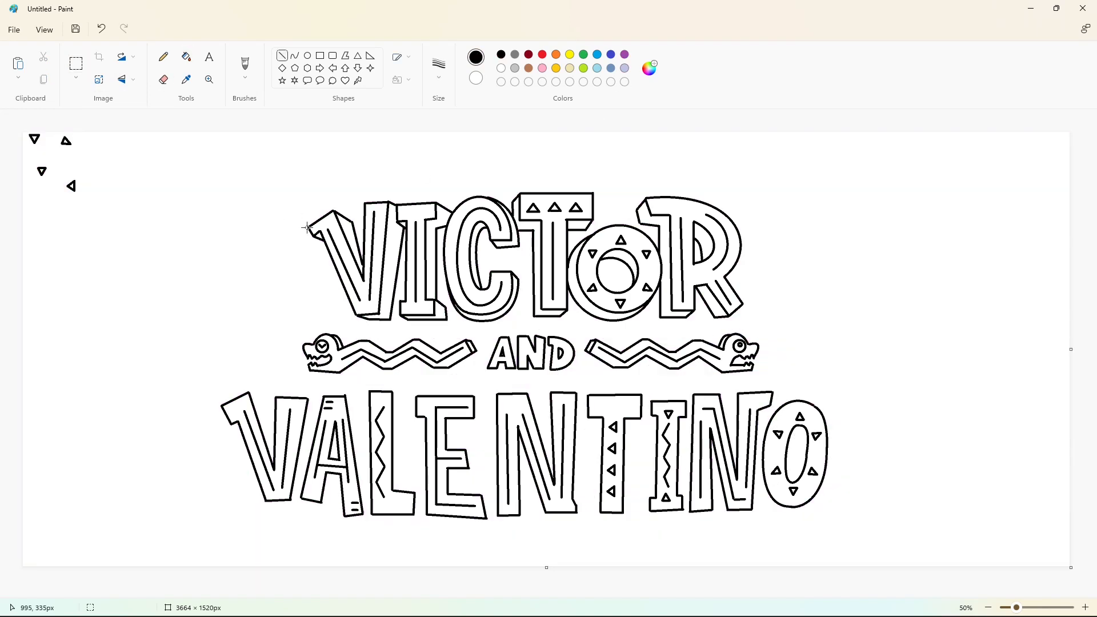
mouse_move(252, 391)
mouse_down()
mouse_move(266, 386)
mouse_move(275, 450)
mouse_up()
click(284, 415)
drag(290, 500, 301, 495)
click(343, 485)
Add 3D edge lines along the top, inner counter and right side of the lower word's A.
drag(277, 396, 357, 390)
drag(357, 391, 337, 440)
drag(364, 514, 371, 511)
click(399, 486)
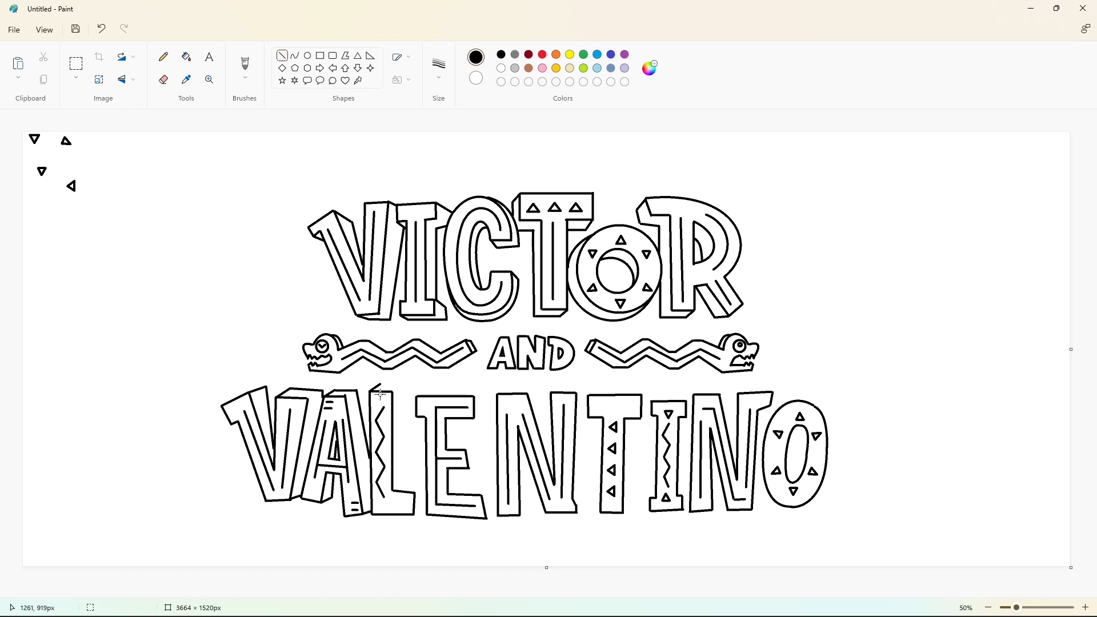
Add 3D edge lines along the tops and right sides of the lower word's L and E.
key(ctrl+z)
drag(406, 386, 405, 484)
drag(405, 483, 427, 485)
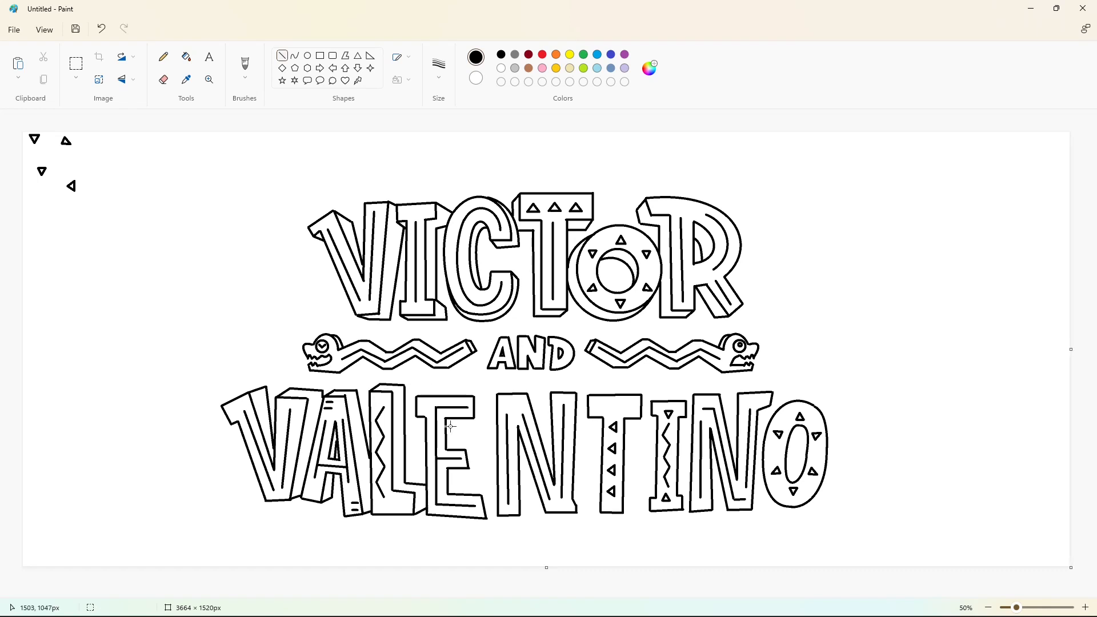
mouse_move(440, 389)
mouse_down()
mouse_move(485, 390)
mouse_move(484, 400)
mouse_up()
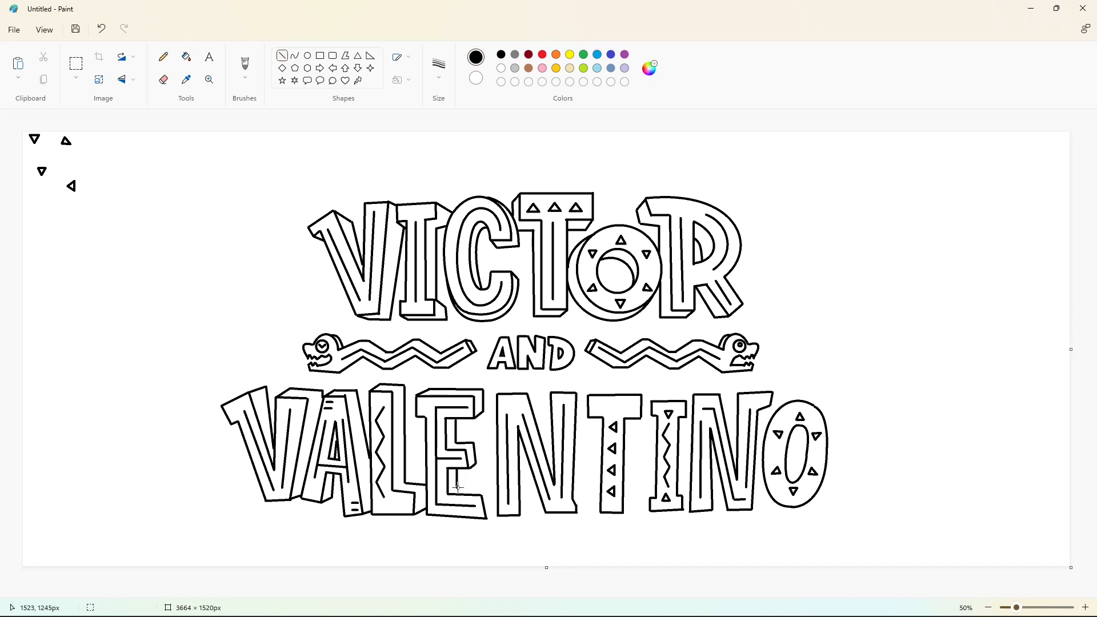
drag(487, 517, 492, 510)
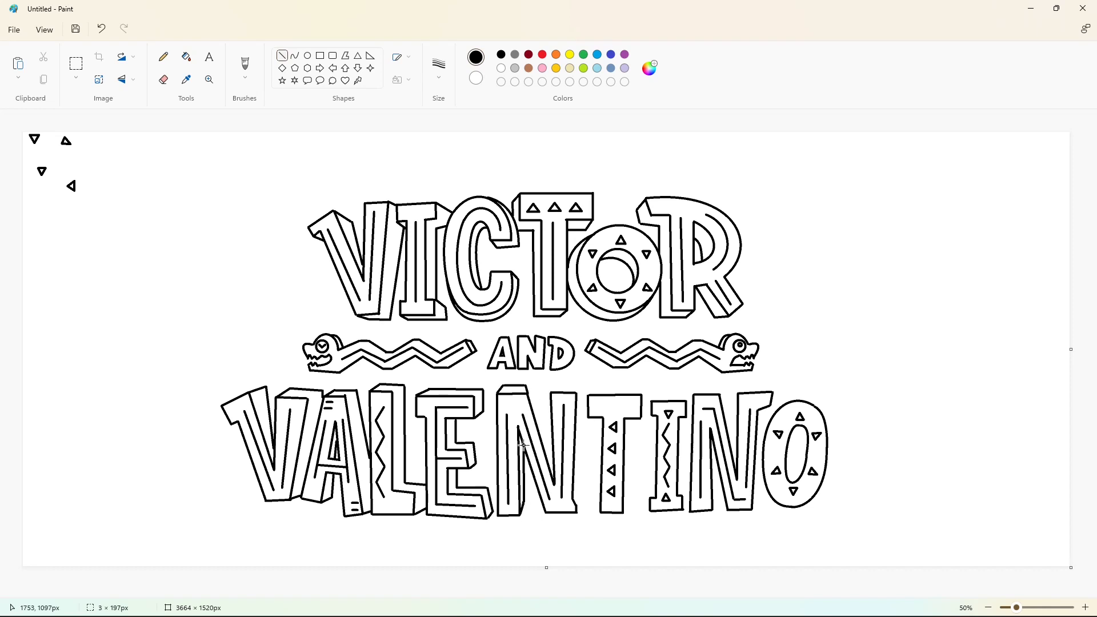
Complete the 3D edge lines of the lower word's first N and add those along its T's top and side.
drag(524, 445, 523, 445)
drag(545, 384, 550, 465)
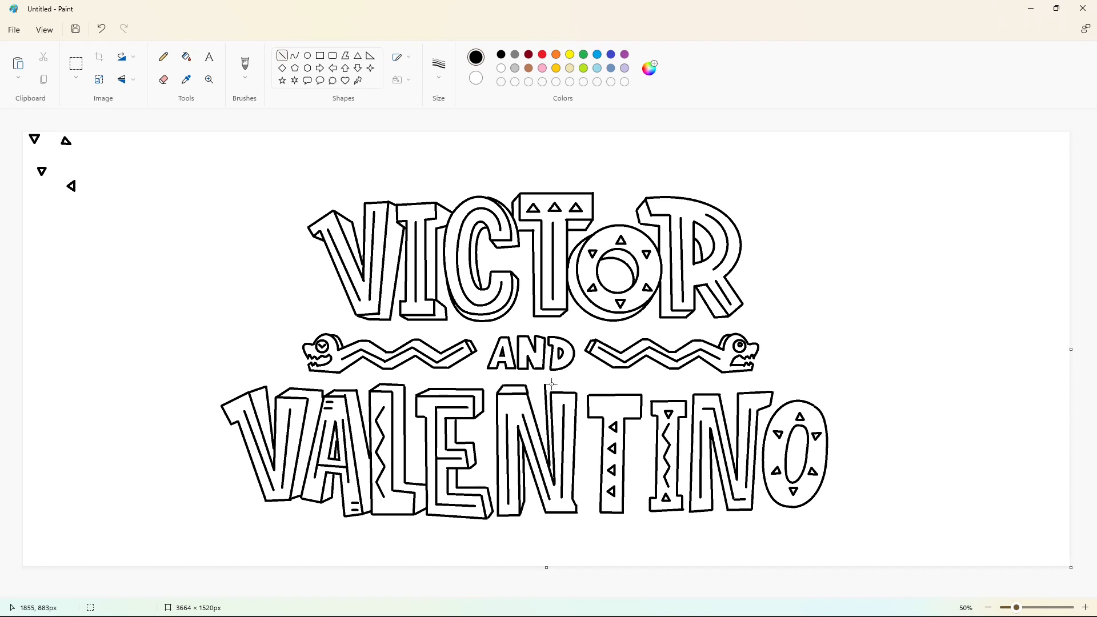
drag(580, 412, 588, 418)
drag(577, 392, 633, 387)
drag(593, 446, 594, 506)
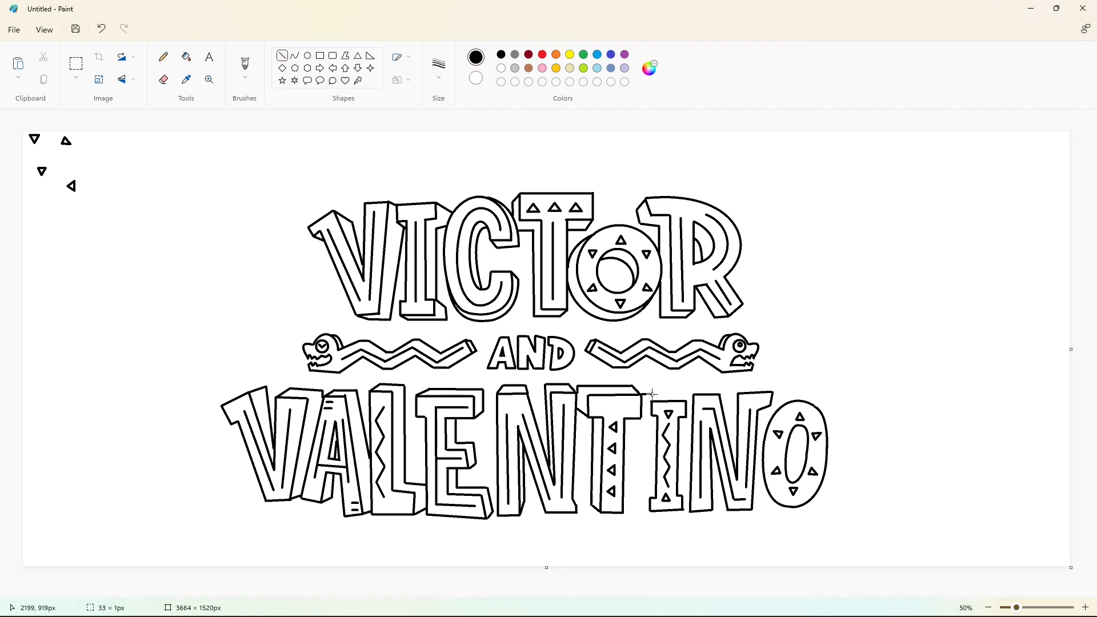
Add 3D edge lines along the tops and sides of the lower word's I and second N.
drag(684, 398, 685, 396)
drag(647, 443, 643, 491)
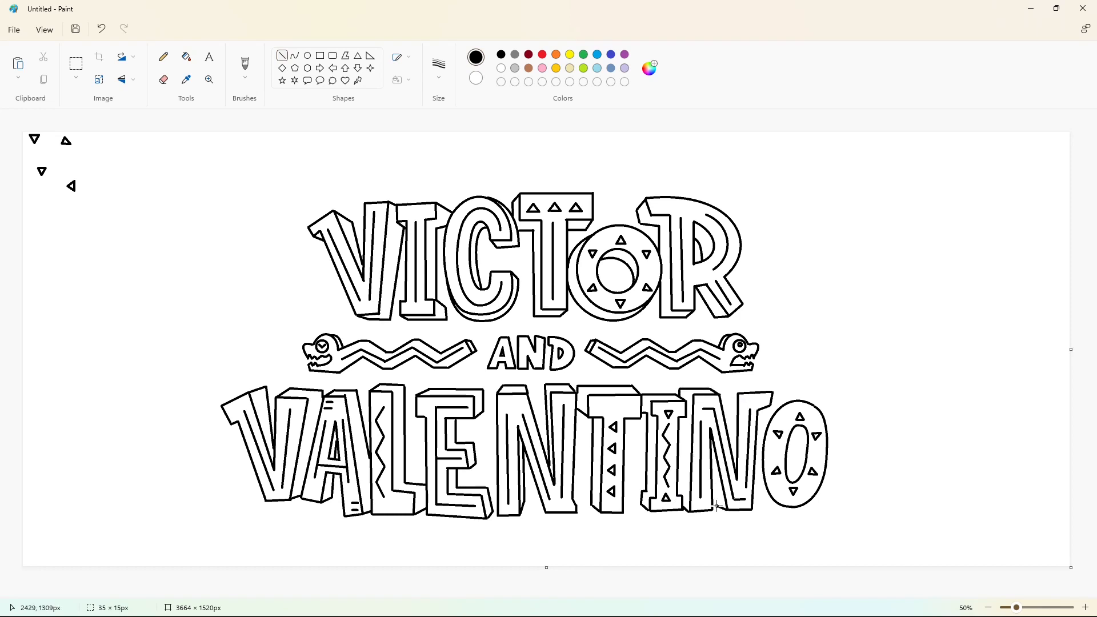
mouse_move(725, 388)
mouse_down()
mouse_move(725, 413)
mouse_move(757, 385)
mouse_up()
mouse_move(758, 386)
mouse_down()
mouse_move(773, 391)
mouse_move(770, 403)
mouse_move(787, 396)
mouse_up()
Draw curved 3D edges along the lower word's O, around its outer side and inside its counter.
click(295, 55)
click(786, 396)
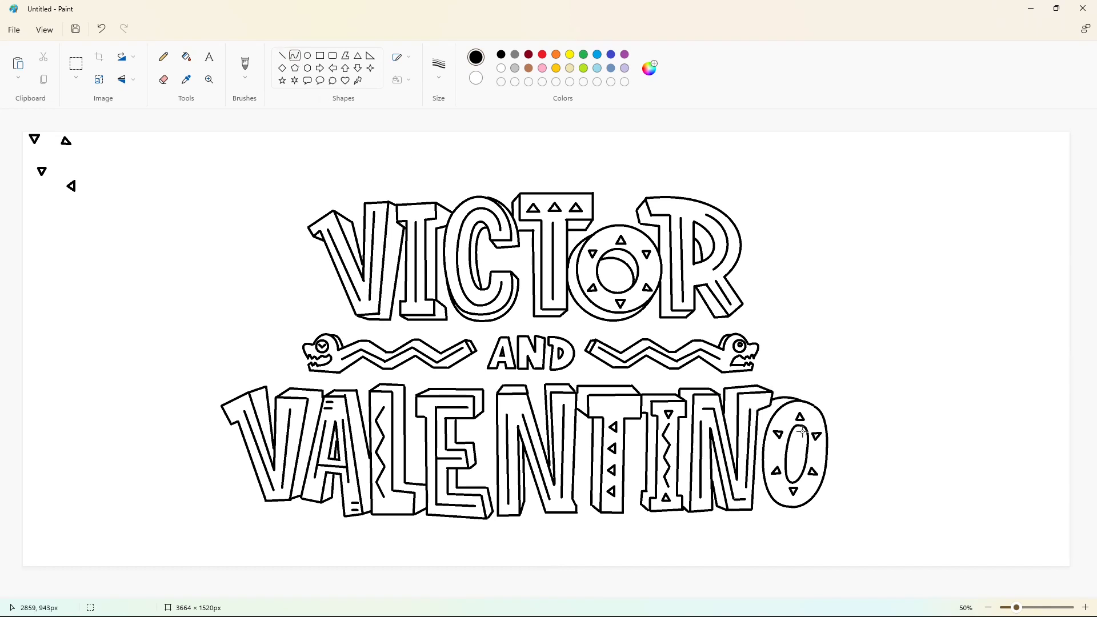
drag(753, 491, 783, 507)
drag(770, 503, 771, 505)
click(770, 505)
mouse_move(798, 426)
mouse_down()
mouse_move(790, 482)
mouse_move(804, 445)
mouse_up()
click(804, 474)
click(873, 480)
Remove the spare triangles outside the lettering by filling them with white.
click(187, 57)
click(501, 68)
click(69, 143)
click(35, 141)
Create three custom colours: a pinkish red, a soft yellow and a golden yellow.
click(542, 54)
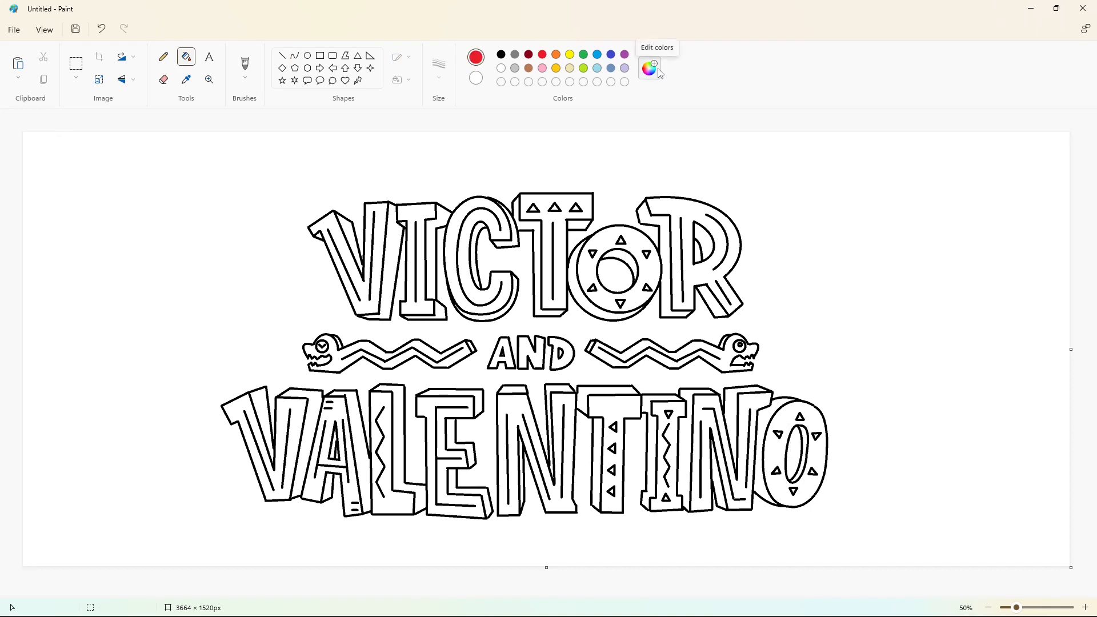
click(649, 68)
click(534, 233)
click(468, 452)
click(570, 54)
click(650, 68)
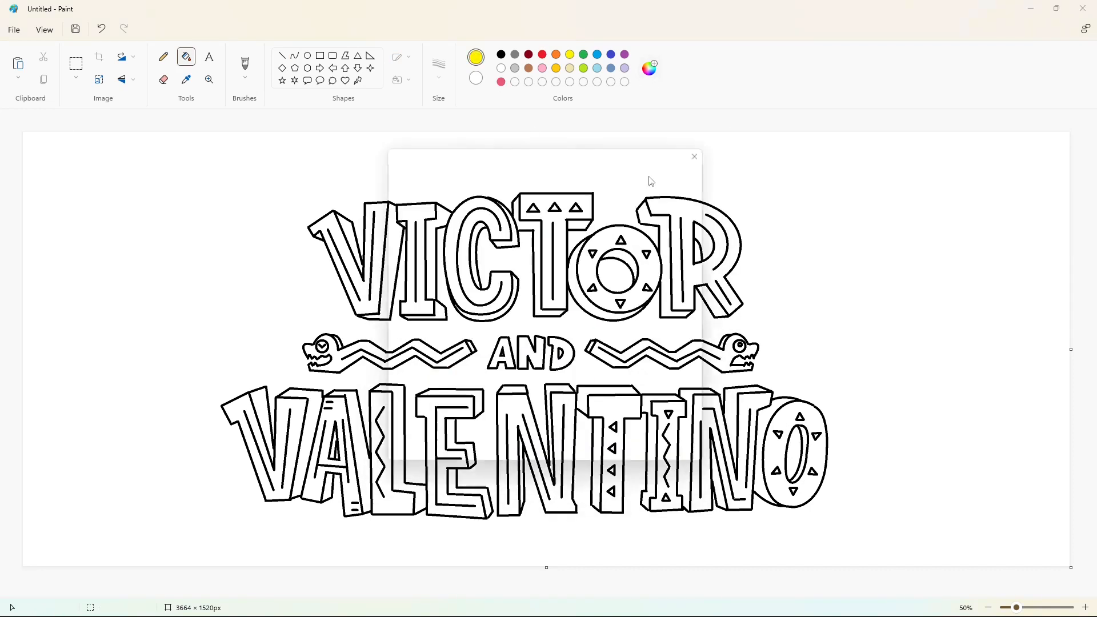
click(467, 452)
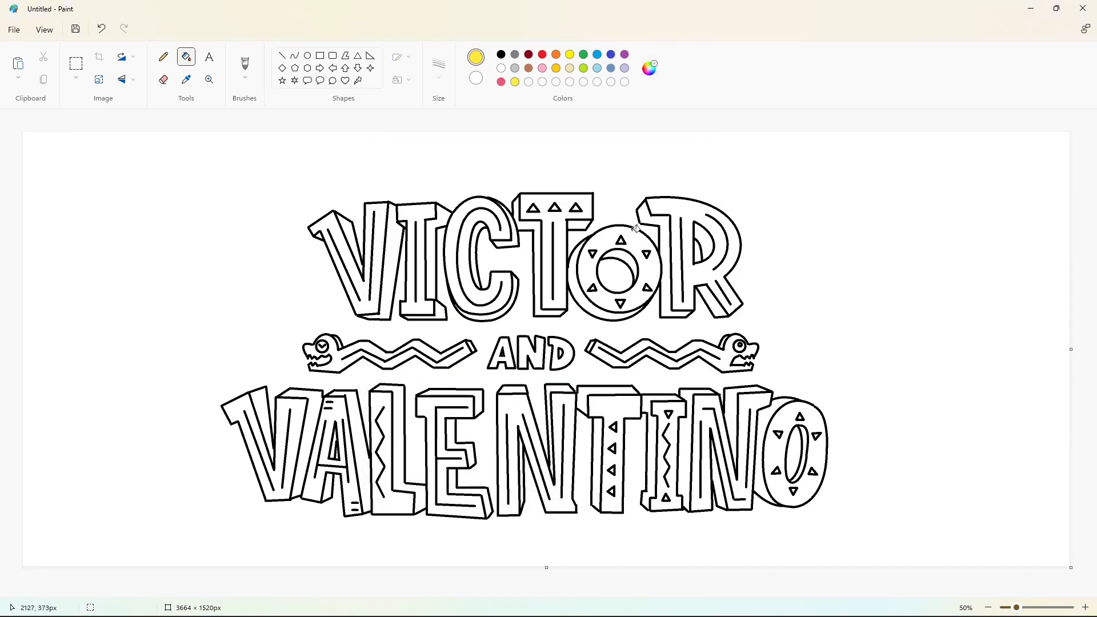
click(556, 68)
click(649, 69)
drag(588, 186, 590, 194)
click(467, 453)
Fill the front faces of all the letters in VICTOR with the custom soft yellow.
click(516, 83)
click(353, 230)
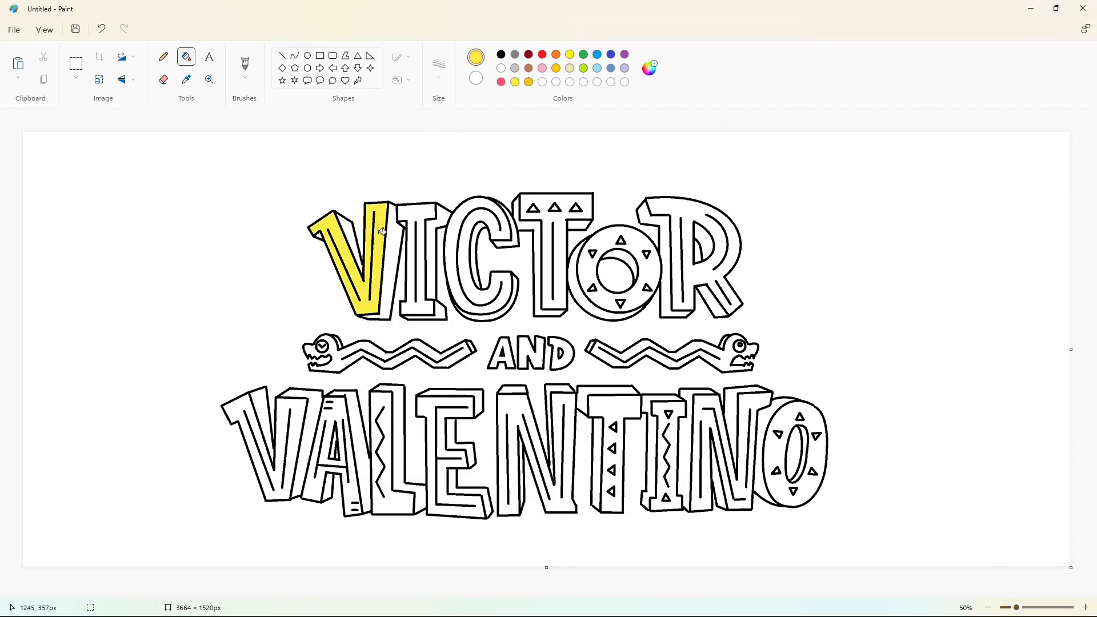
click(426, 244)
click(456, 245)
click(550, 247)
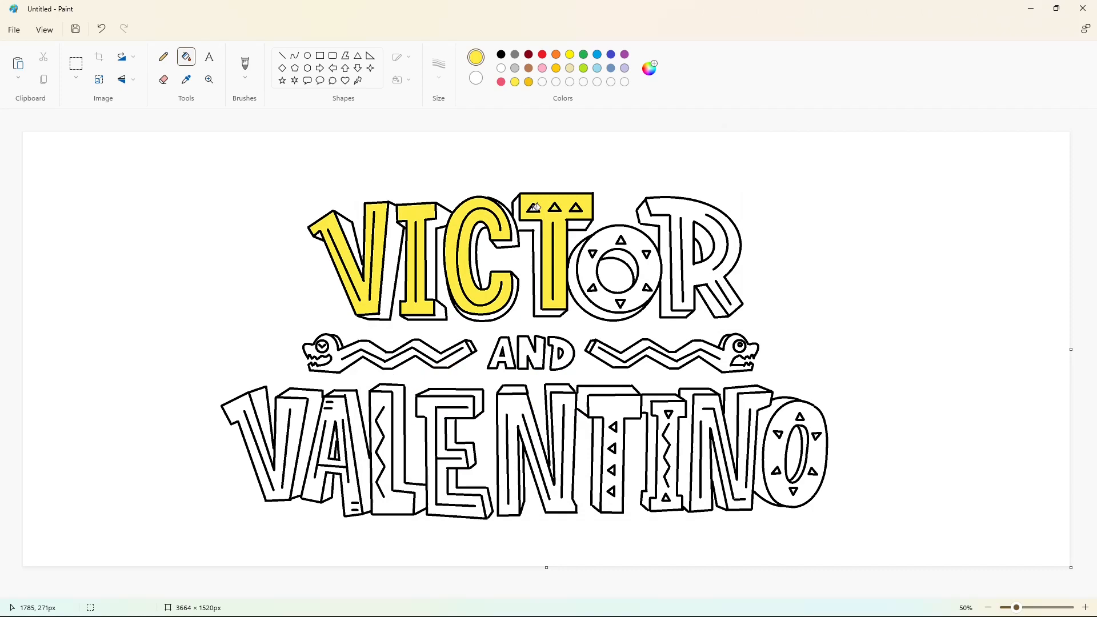
click(1086, 608)
click(573, 370)
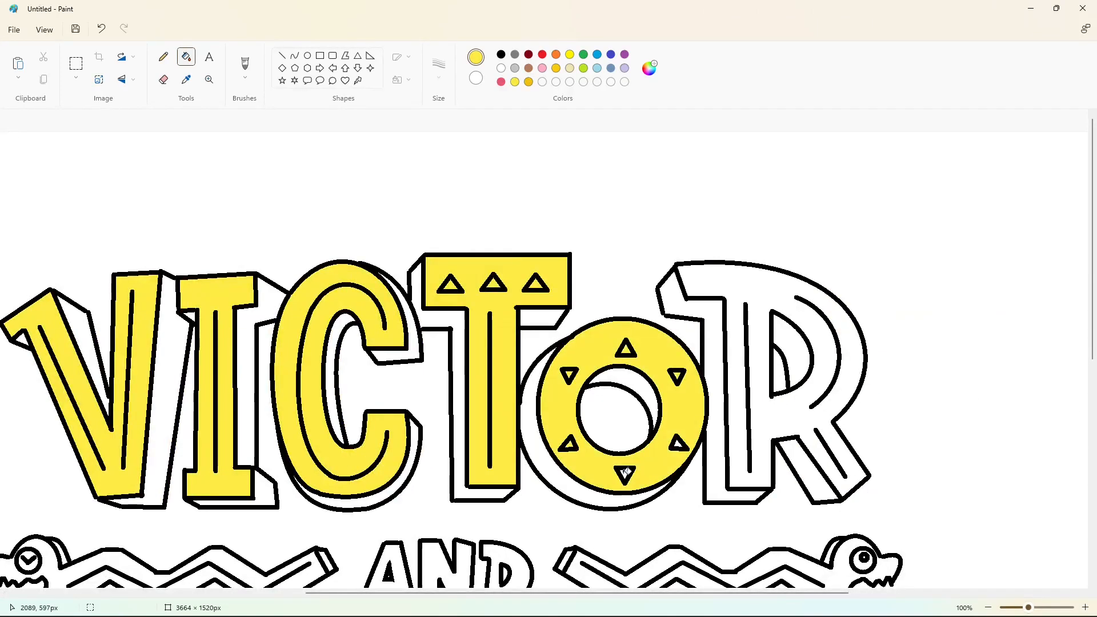
click(737, 392)
Fill the three letters of AND with the custom soft yellow.
scroll(708, 388, down, 5)
click(397, 200)
click(445, 209)
click(491, 209)
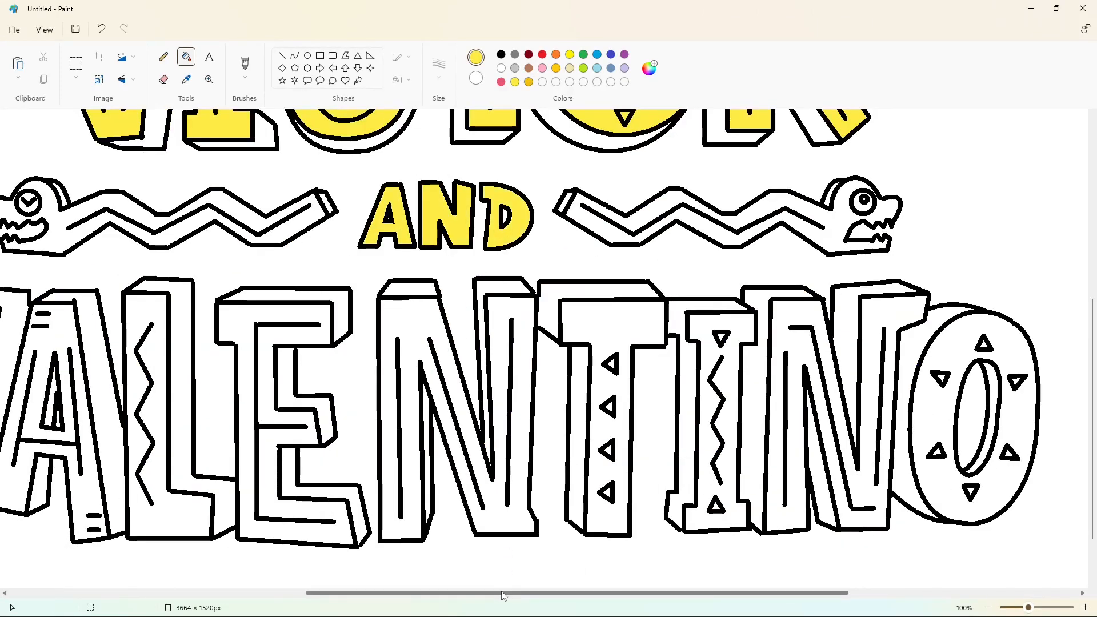
Fill the front faces of all the letters in VALENTINO with the custom soft yellow.
drag(504, 594, 376, 592)
click(143, 400)
click(269, 457)
click(434, 400)
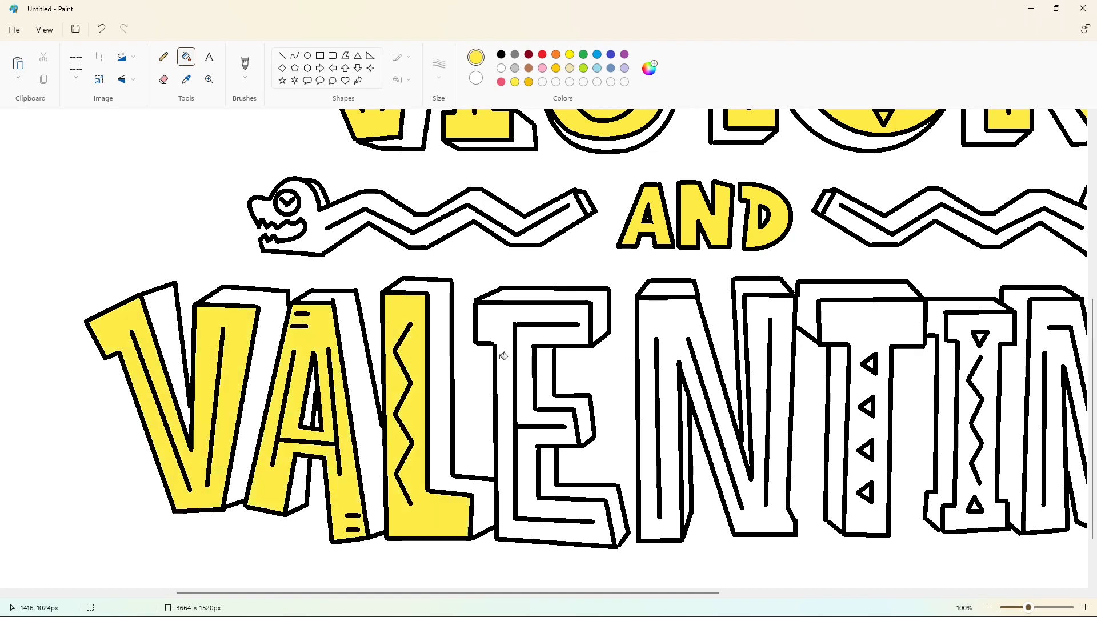
click(505, 400)
click(669, 400)
click(652, 362)
drag(520, 593, 798, 593)
click(740, 416)
click(703, 400)
click(772, 376)
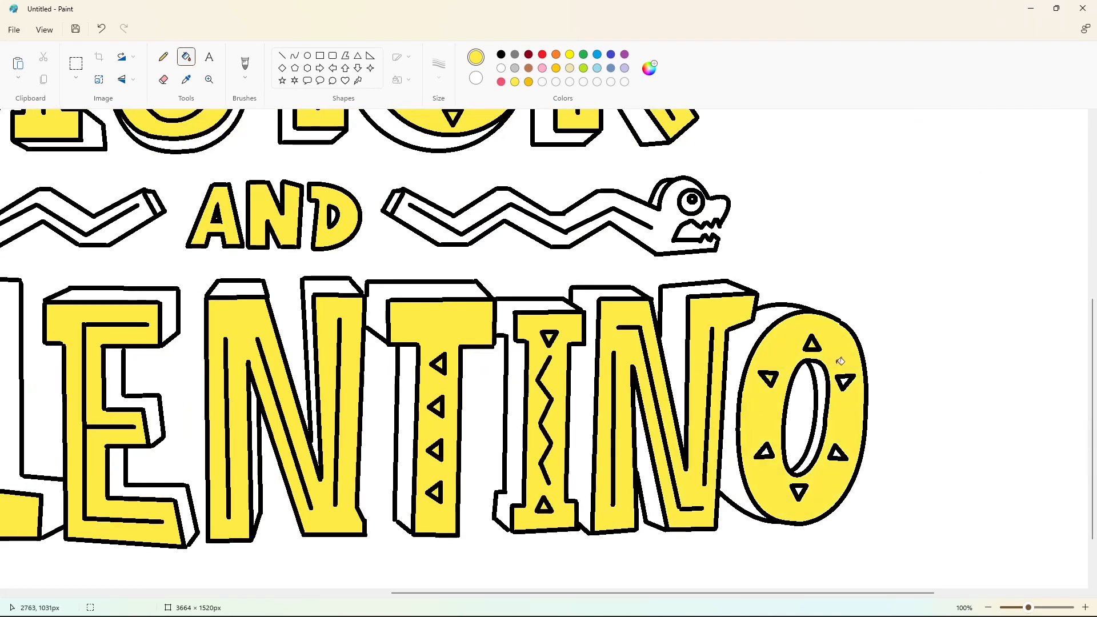
Fill the 3D sides of the V and I in VICTOR with the custom pinkish red.
scroll(743, 537, up, 10)
scroll(406, 156, left, 10)
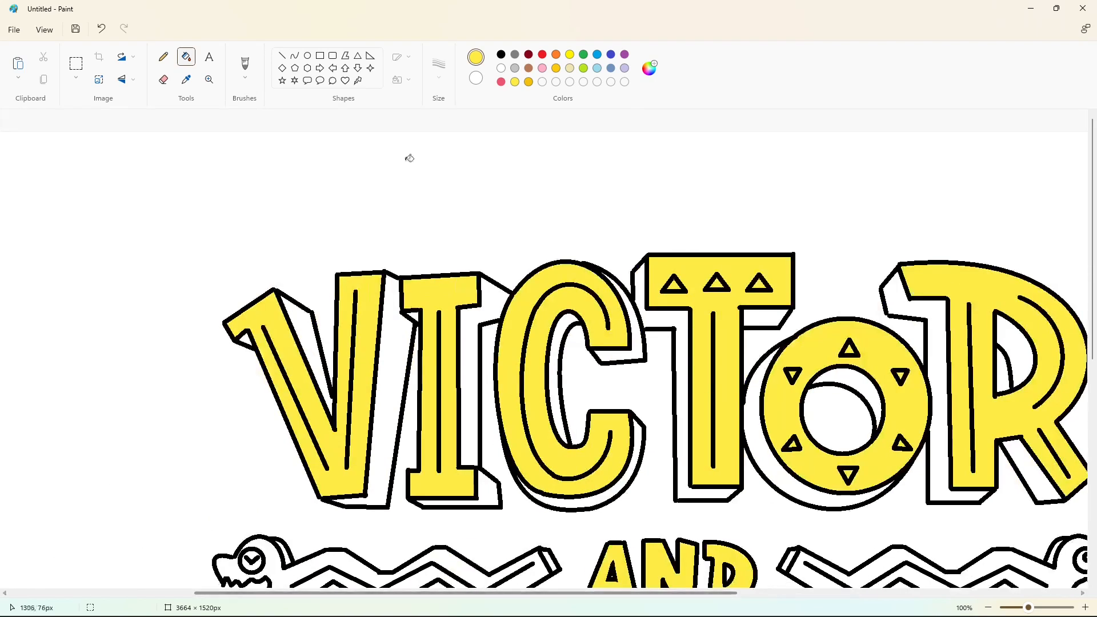
click(501, 82)
click(304, 318)
click(391, 339)
click(412, 315)
click(471, 405)
click(485, 494)
Fill the 3D sides of the C, T and O in VICTOR with the pinkish red.
drag(440, 594, 516, 593)
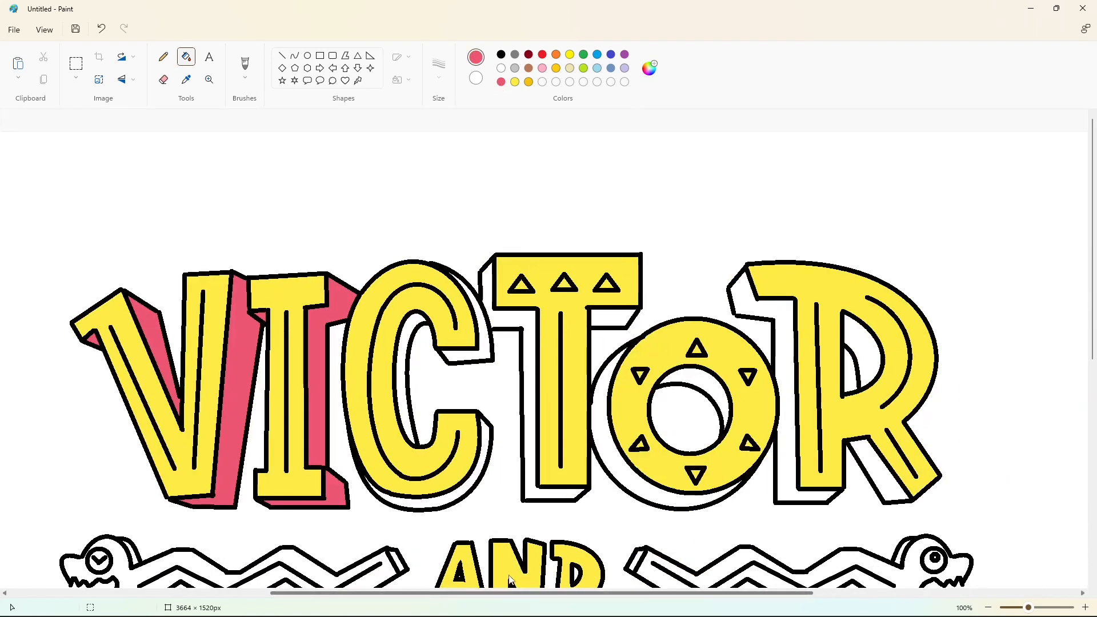
click(470, 355)
click(404, 352)
click(479, 462)
click(530, 358)
click(613, 319)
click(601, 401)
click(707, 390)
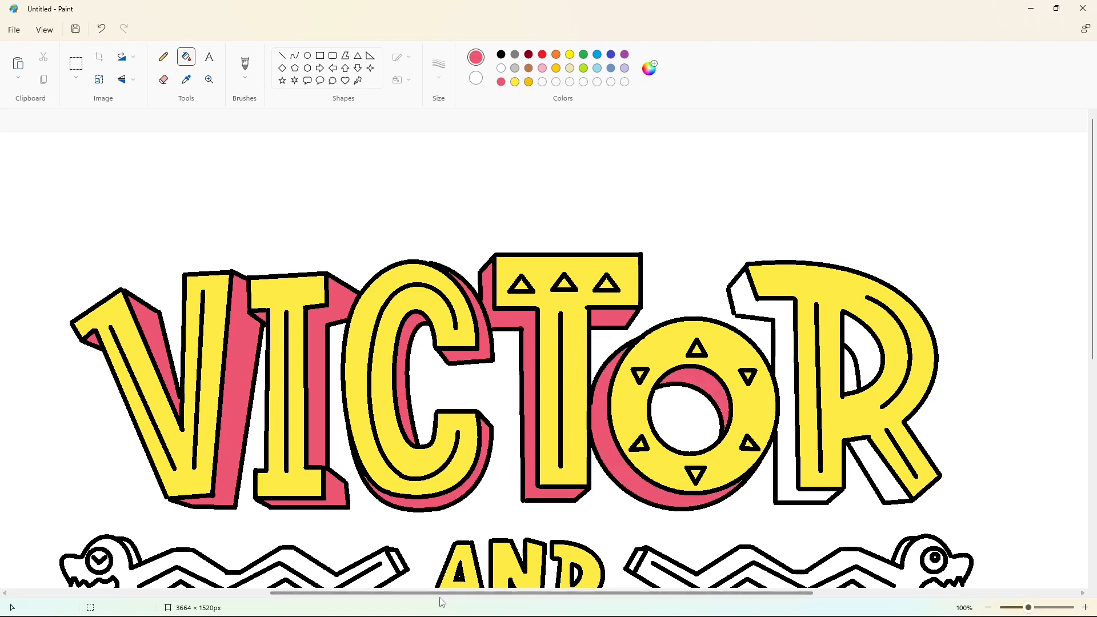
Fill the 3D sides of VICTOR's R and the right snake's body with the pinkish red.
drag(440, 593, 587, 593)
click(493, 380)
click(574, 348)
click(585, 470)
scroll(584, 469, down, 5)
click(611, 324)
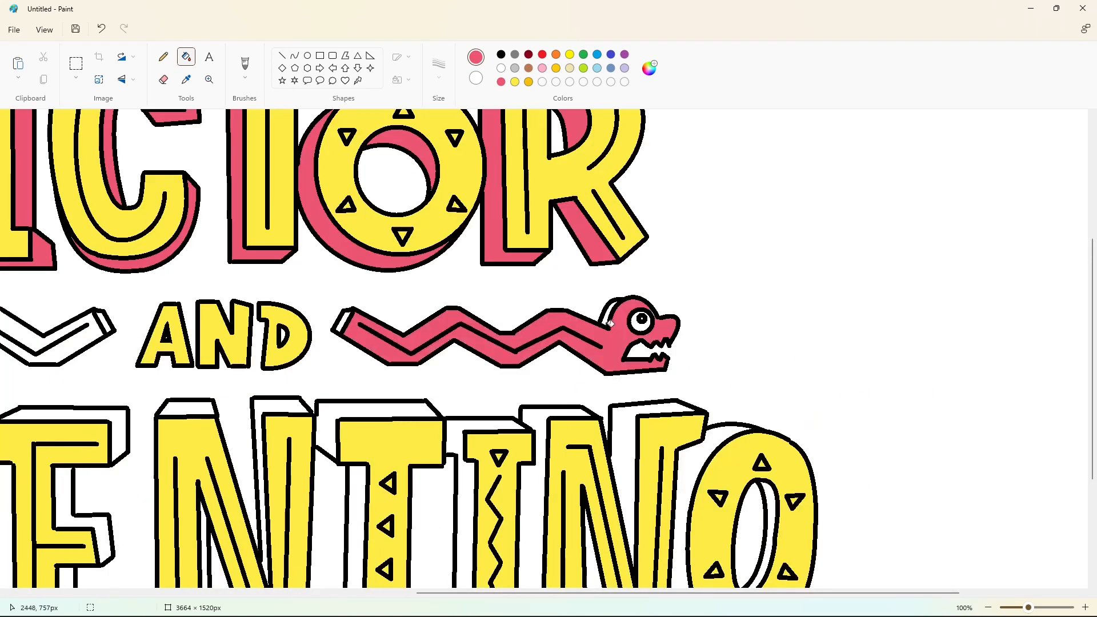
Create a darker crimson custom colour and fill both snakes' tail ends and back-of-head edges with it.
click(649, 69)
drag(589, 193, 588, 227)
click(499, 452)
click(608, 316)
click(344, 321)
drag(583, 593, 362, 593)
click(548, 322)
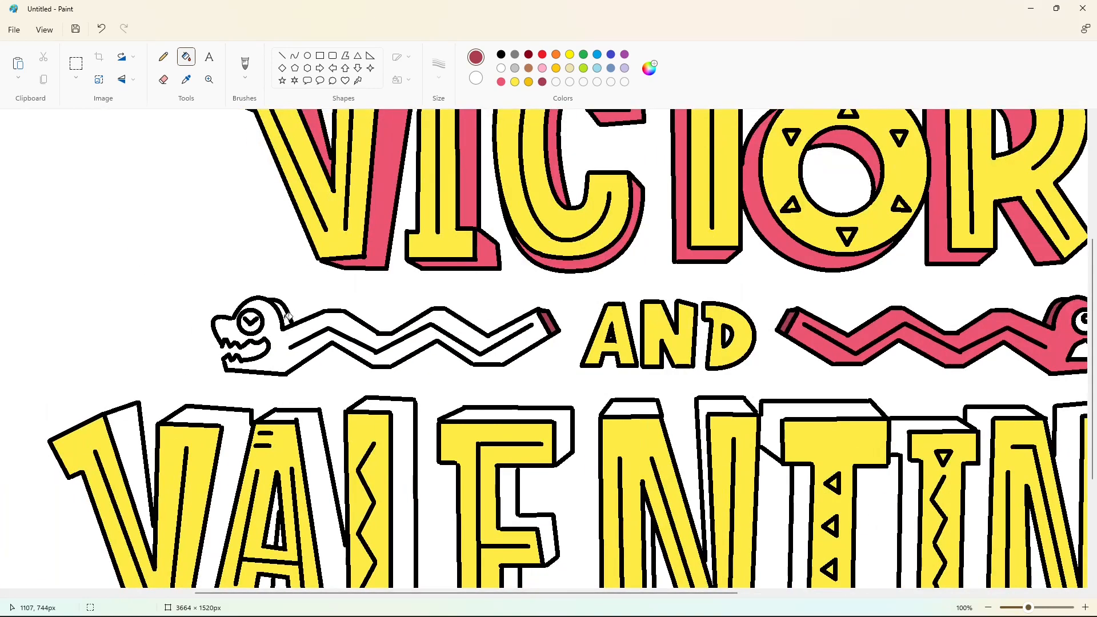
click(284, 316)
Fill the left snake's body with the pinkish red, keeping its eye outline black.
click(501, 81)
click(507, 327)
click(263, 315)
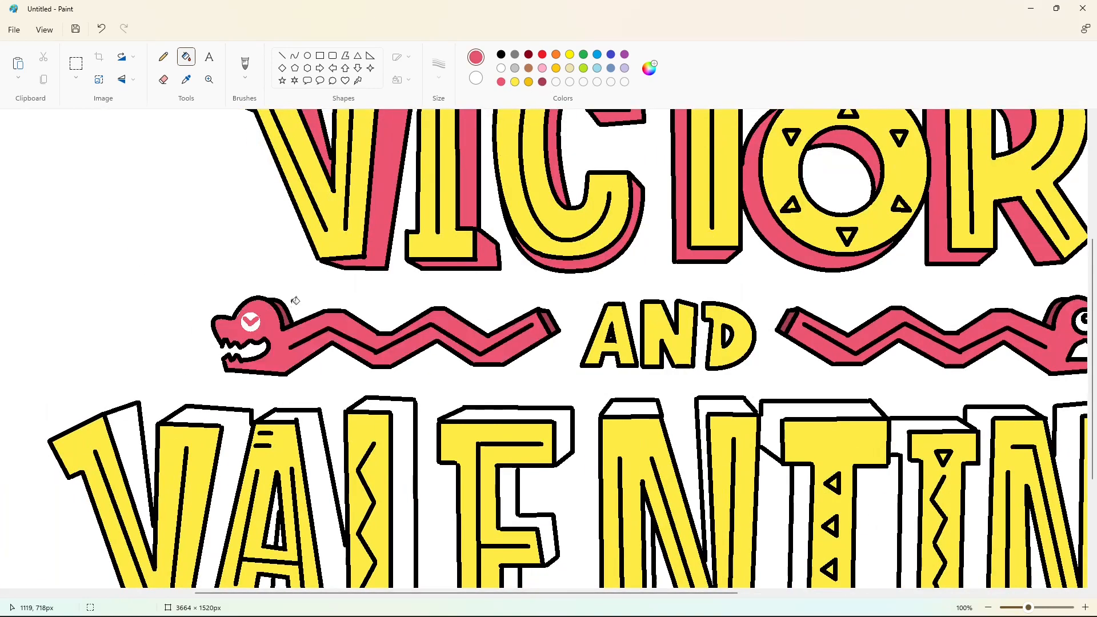
key(ctrl+z)
Fill the black outlines around both snakes' eyes with white.
click(501, 68)
click(263, 318)
key(ctrl+z)
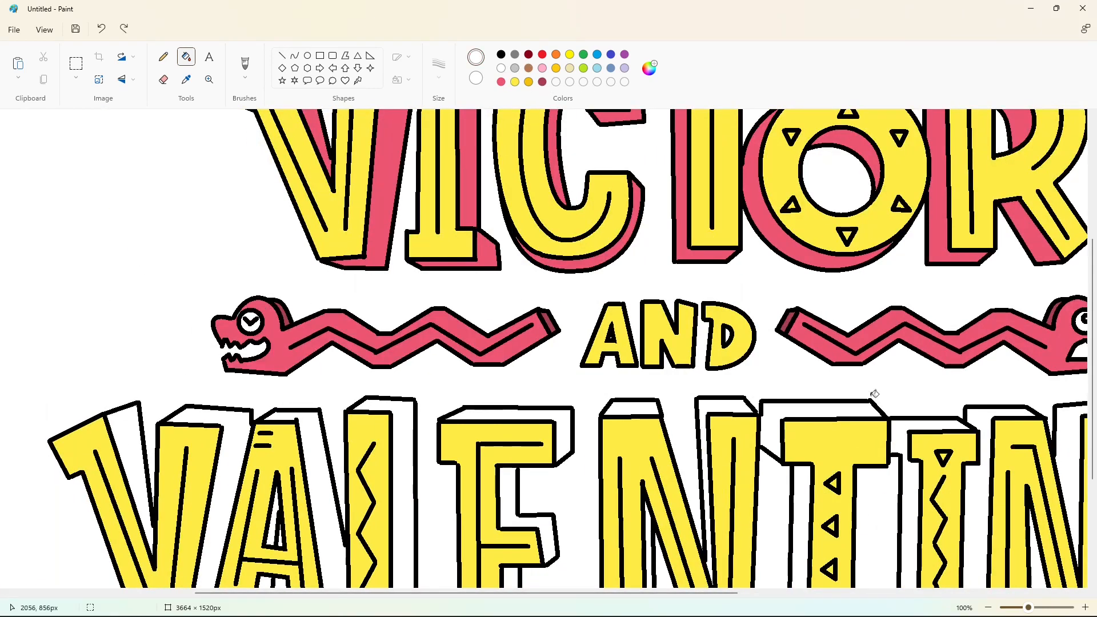
scroll(875, 395, up, 2)
click(163, 57)
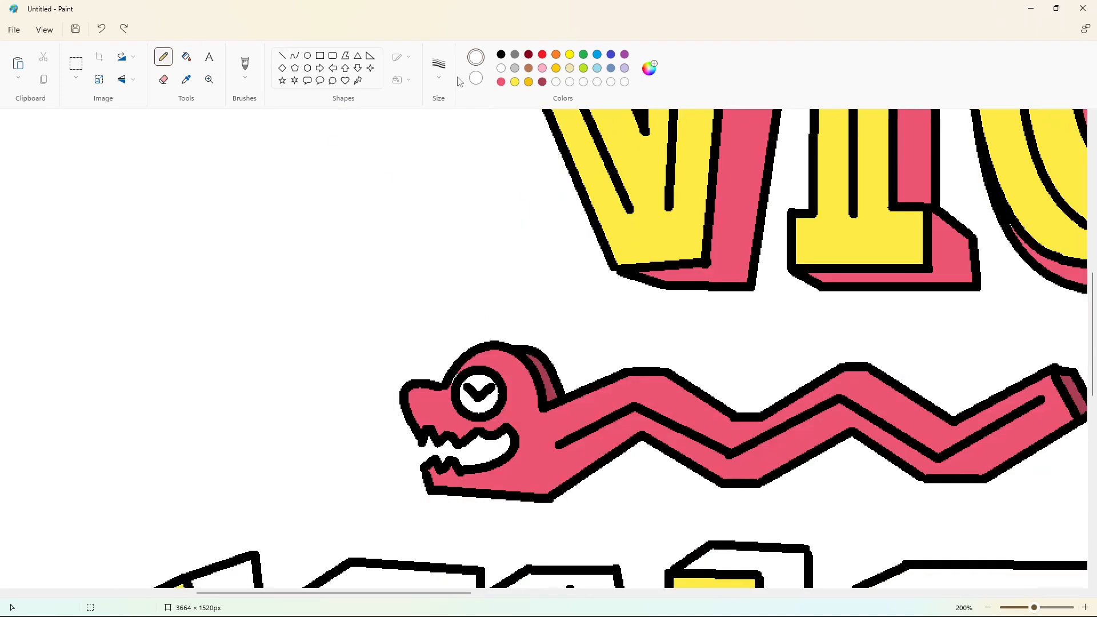
click(187, 57)
click(502, 383)
mouse_move(463, 593)
mouse_down()
mouse_move(880, 578)
mouse_move(829, 583)
mouse_up()
click(709, 408)
Dab a solid black pupil in the right snake's eye using the Pencil at a thicker size.
click(163, 56)
click(501, 54)
click(439, 68)
click(439, 177)
click(692, 387)
Fill the 3D sides of the V and A in VALENTINO with the pinkish red, including the A's counter edge.
click(989, 608)
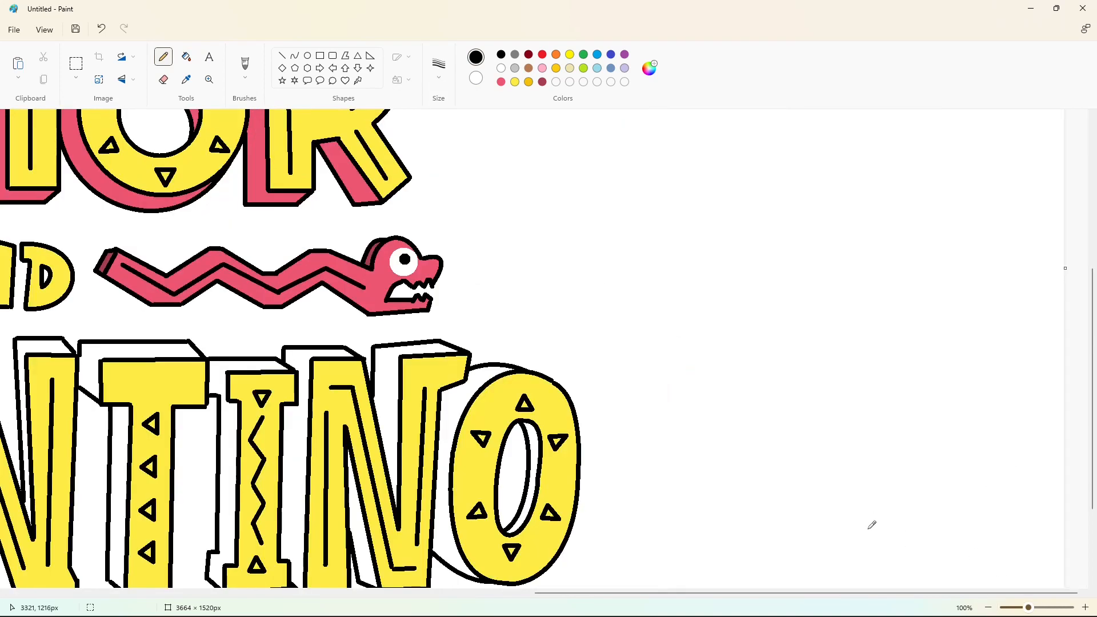
drag(754, 593, 432, 594)
click(502, 82)
click(187, 57)
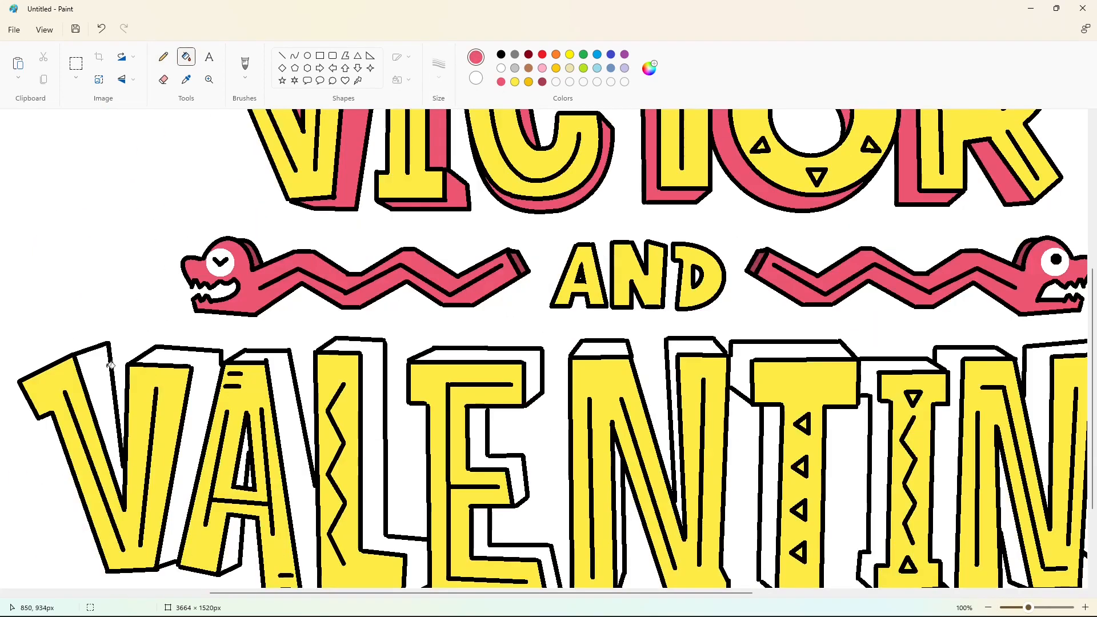
click(101, 371)
click(201, 362)
click(243, 467)
click(232, 540)
click(288, 451)
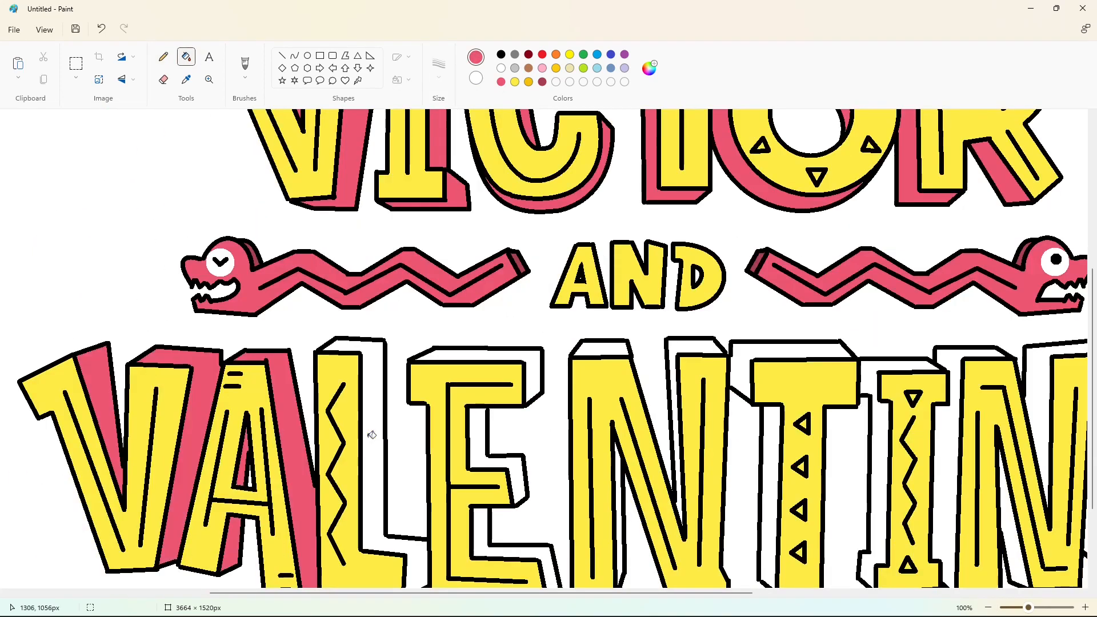
Fill the 3D sides of the L and E in VALENTINO with the pinkish red.
click(372, 436)
scroll(400, 437, down, 2)
click(481, 420)
click(462, 389)
Fill the 3D sides of the final NTINO letters in VALENTINO with the pinkish red.
drag(529, 588, 454, 593)
click(446, 229)
click(516, 234)
click(584, 247)
click(612, 311)
click(722, 320)
click(790, 331)
click(945, 313)
click(1025, 361)
Recolour the inner lines of the V, I and C in VICTOR with the custom golden yellow.
scroll(486, 400, up, 5)
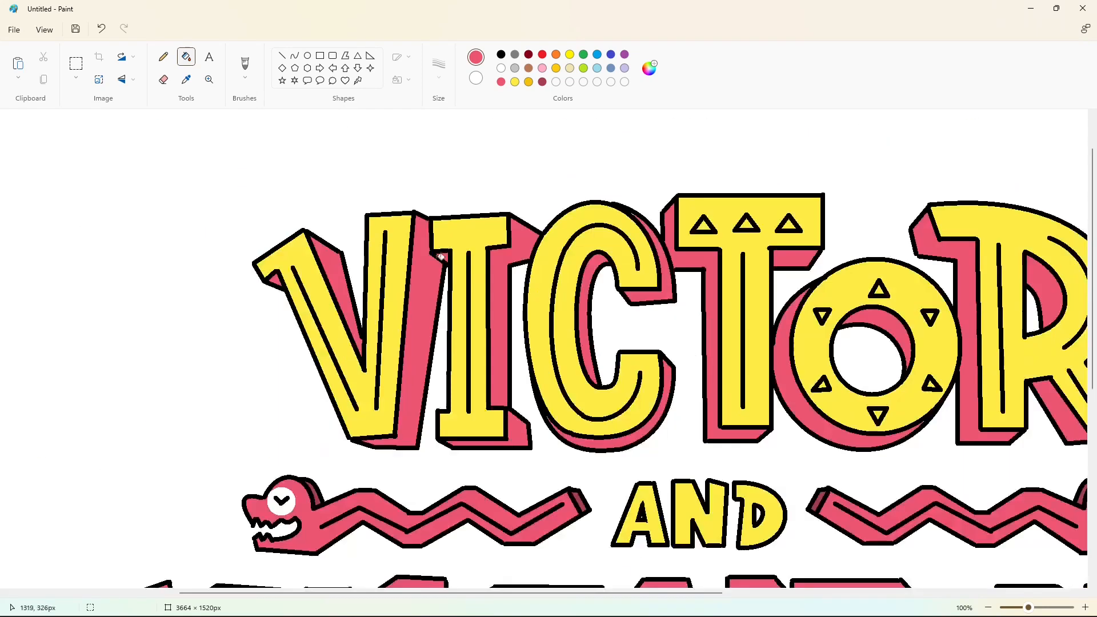
click(529, 82)
click(309, 302)
click(382, 245)
click(468, 260)
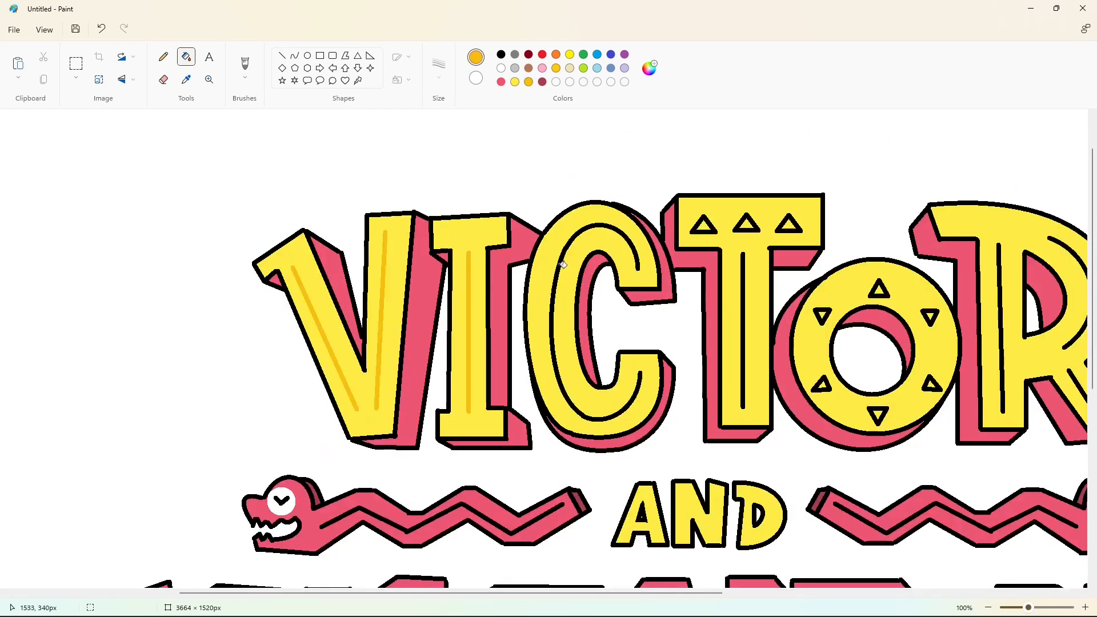
click(558, 264)
Recolour the three triangles and the inner line of VICTOR's T golden yellow.
click(703, 227)
click(747, 227)
click(790, 224)
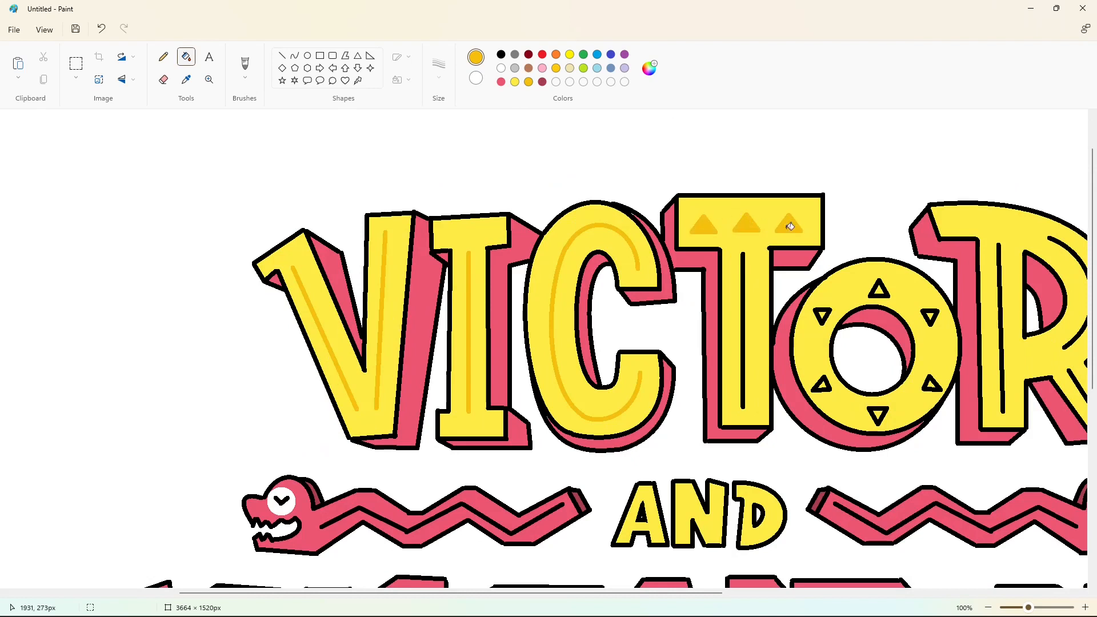
click(744, 320)
Recolour the six triangles around the O in VICTOR golden yellow.
drag(628, 593, 800, 593)
click(476, 316)
click(532, 290)
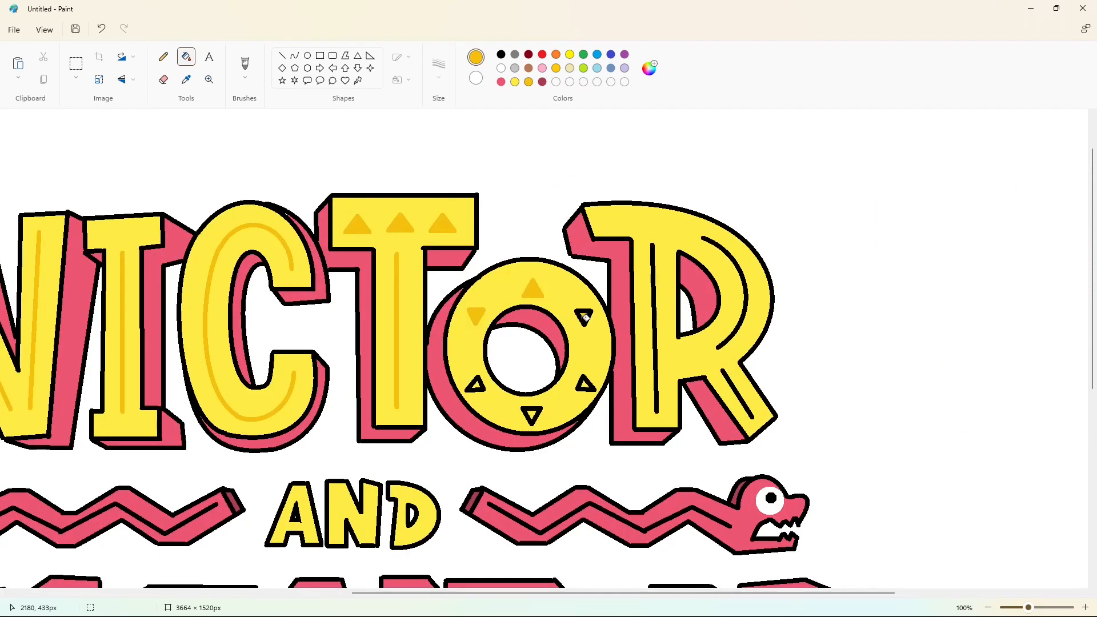
click(583, 316)
click(586, 383)
click(532, 414)
click(476, 384)
Recolour the inner lines on the stem, bowl and leg of VICTOR's R golden yellow.
click(656, 296)
click(746, 287)
click(737, 395)
Recolour the zigzag lines inside both snakes' bodies golden yellow.
scroll(709, 343, down, 3)
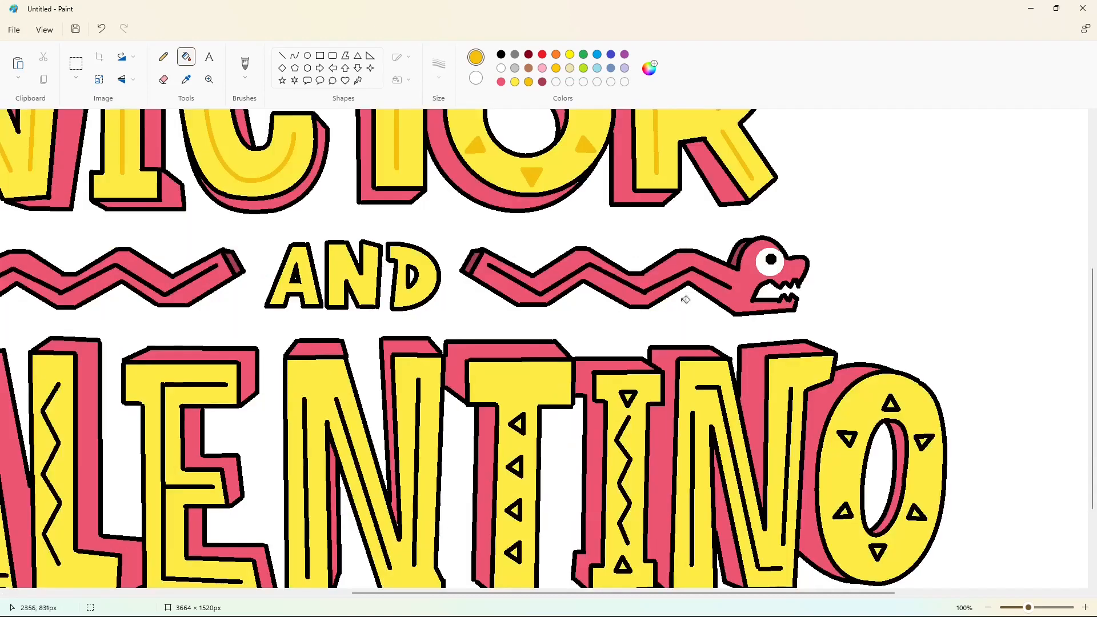
click(678, 276)
drag(634, 594, 452, 593)
click(546, 286)
Recolour the inner lines of the V, A and L in VALENTINO golden yellow, including the A's short dashes.
scroll(431, 349, down, 3)
click(172, 343)
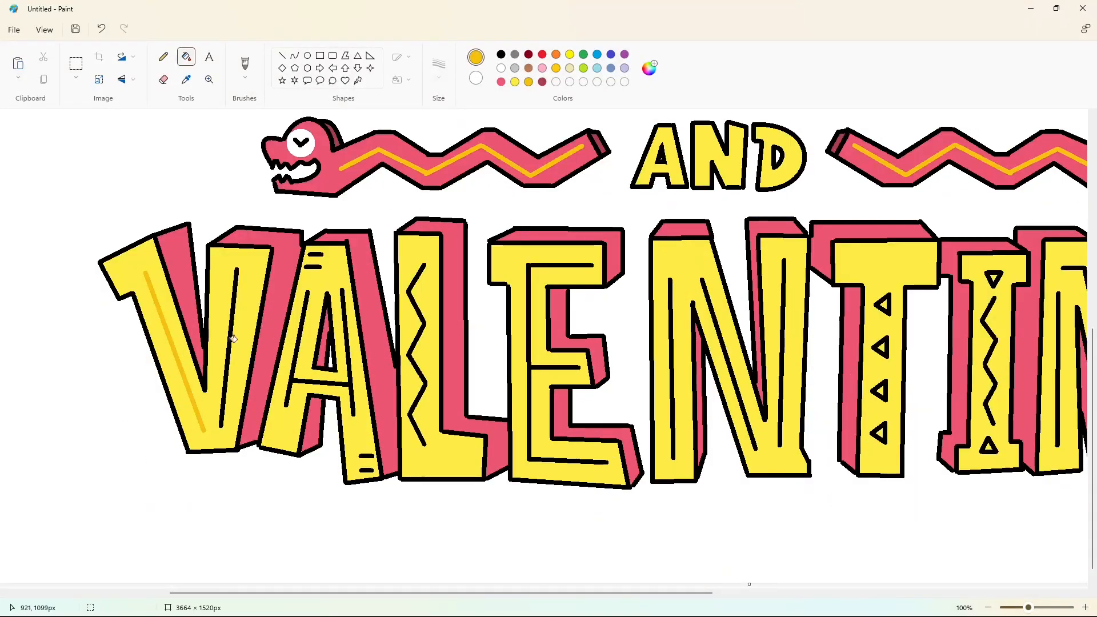
click(228, 348)
click(315, 254)
click(314, 267)
click(344, 304)
click(411, 408)
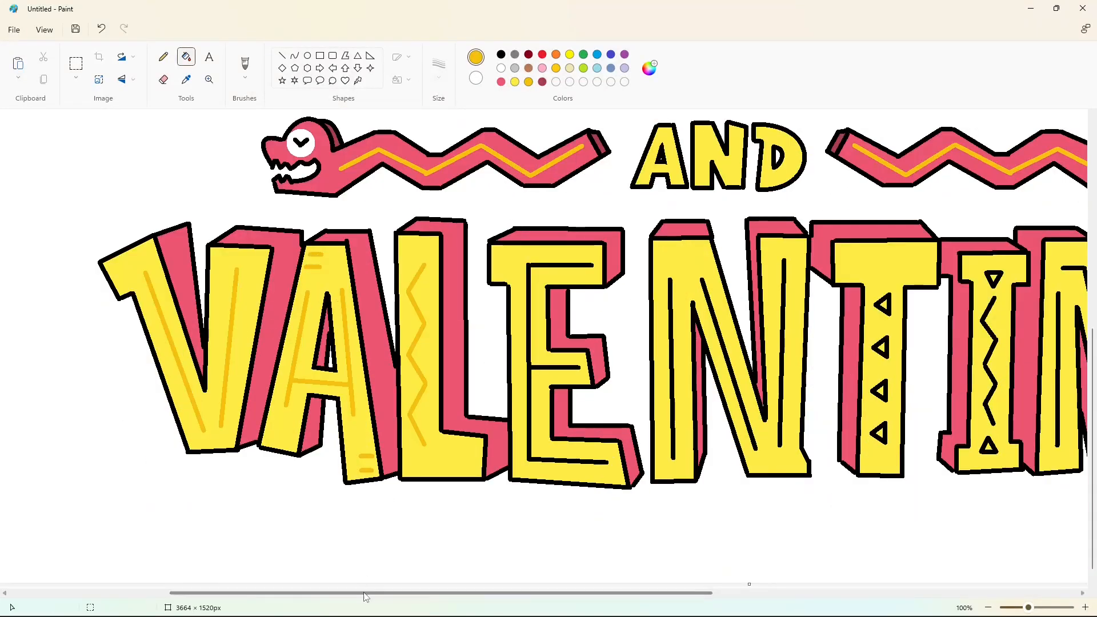
Recolour the inner lines of the E and the first N in VALENTINO golden yellow.
drag(440, 593, 626, 593)
click(158, 290)
click(298, 299)
click(343, 305)
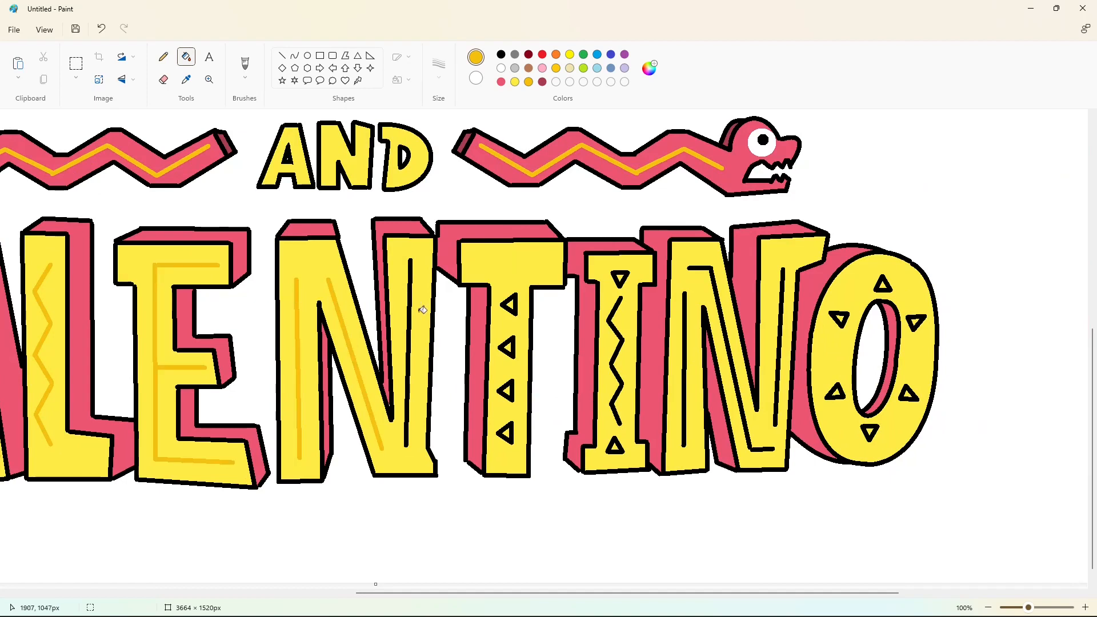
click(410, 308)
Recolour the four triangles on the stem of VALENTINO's T golden yellow, including their interiors.
click(511, 305)
click(513, 347)
click(507, 391)
click(512, 426)
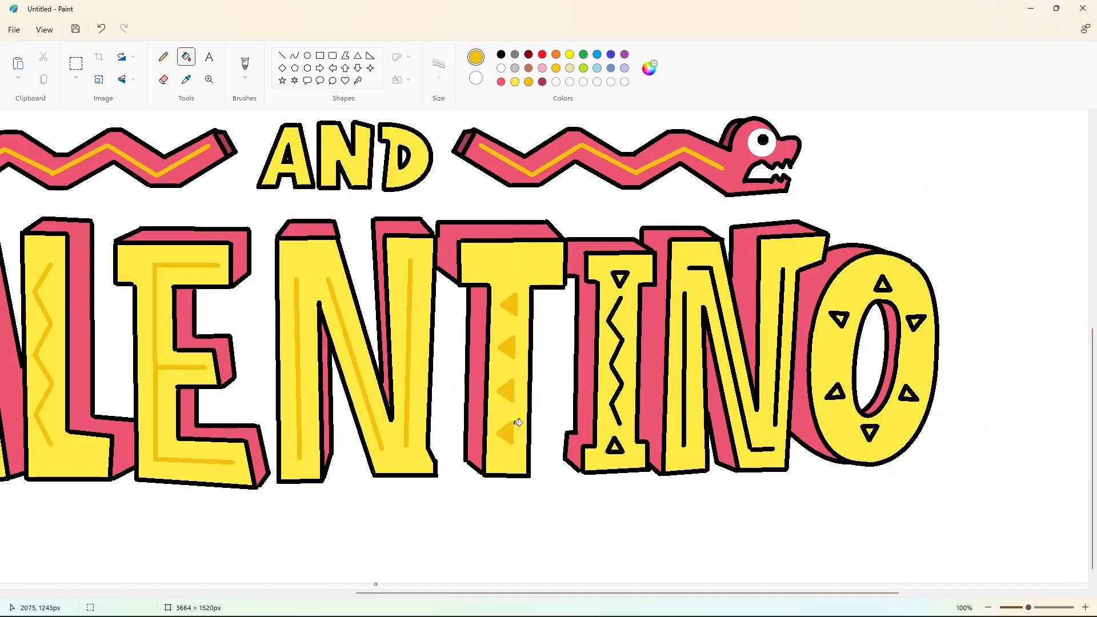
Recolour the two triangles and zigzag on VALENTINO's I and the inner lines of its second N golden yellow.
click(621, 279)
click(621, 286)
click(620, 300)
click(616, 447)
click(685, 366)
click(729, 350)
click(781, 343)
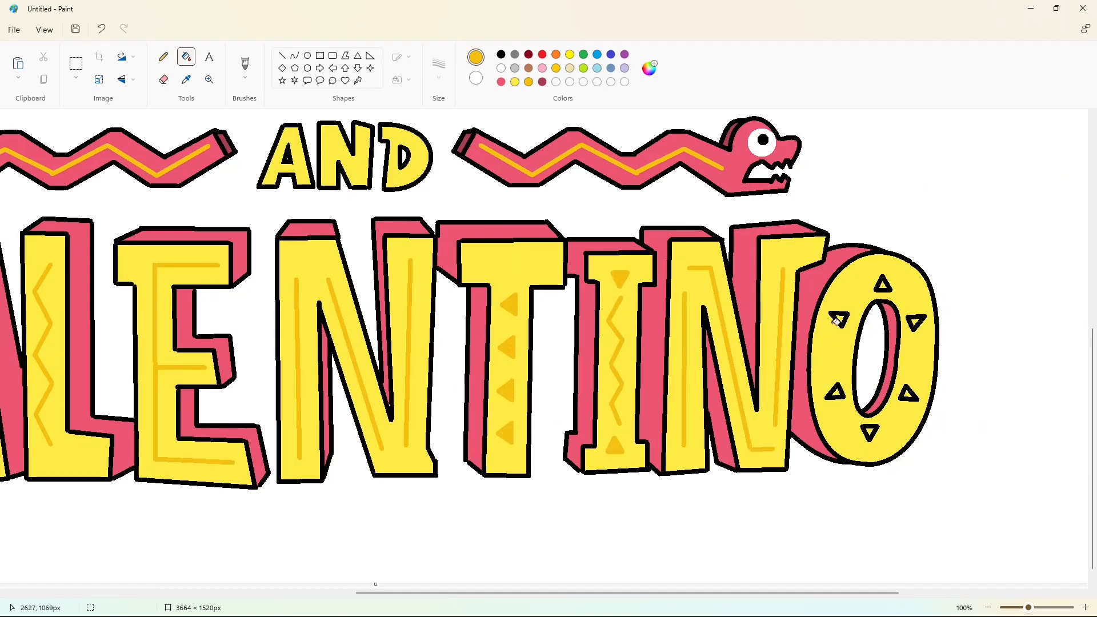
Recolour the six triangles around the O in VALENTINO golden yellow, including their interiors.
click(839, 318)
click(840, 313)
click(883, 284)
click(884, 278)
click(916, 321)
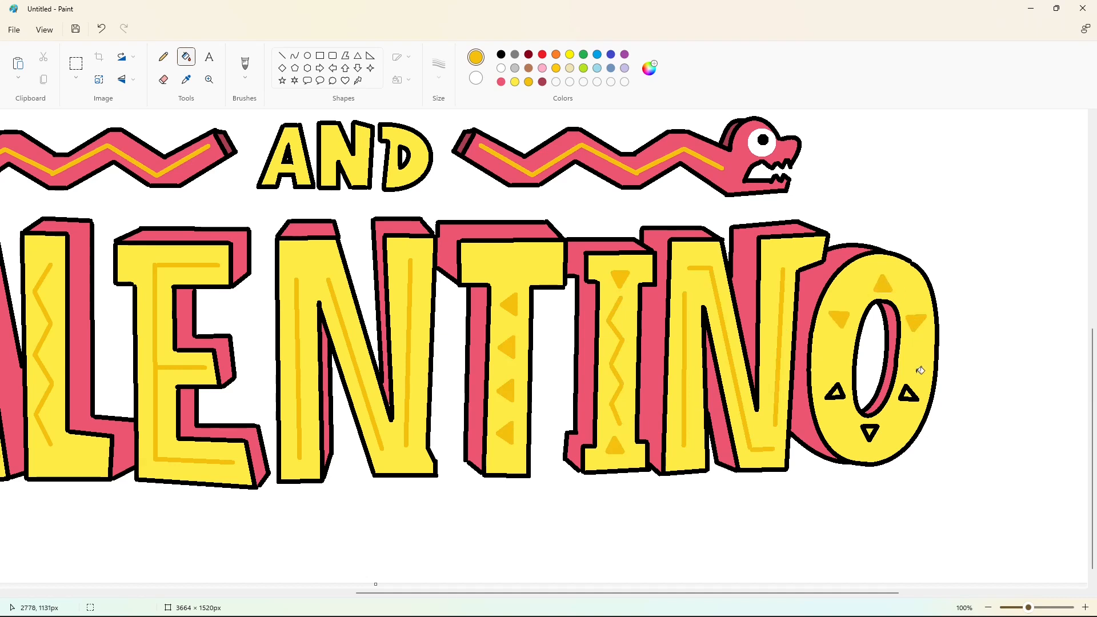
click(909, 394)
click(869, 432)
click(838, 393)
click(838, 398)
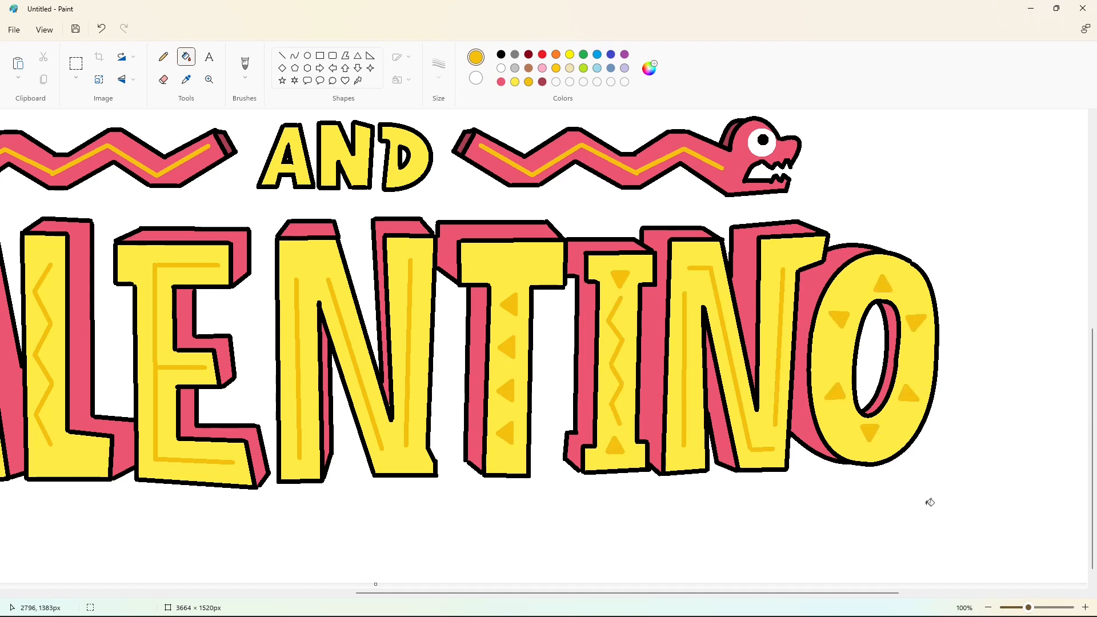
click(988, 608)
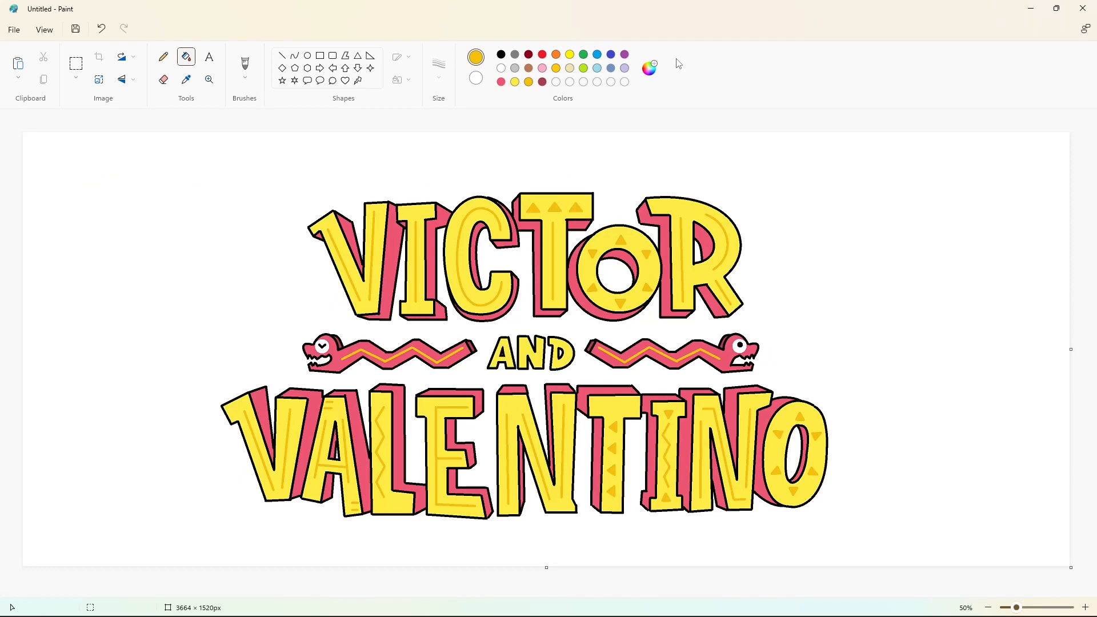